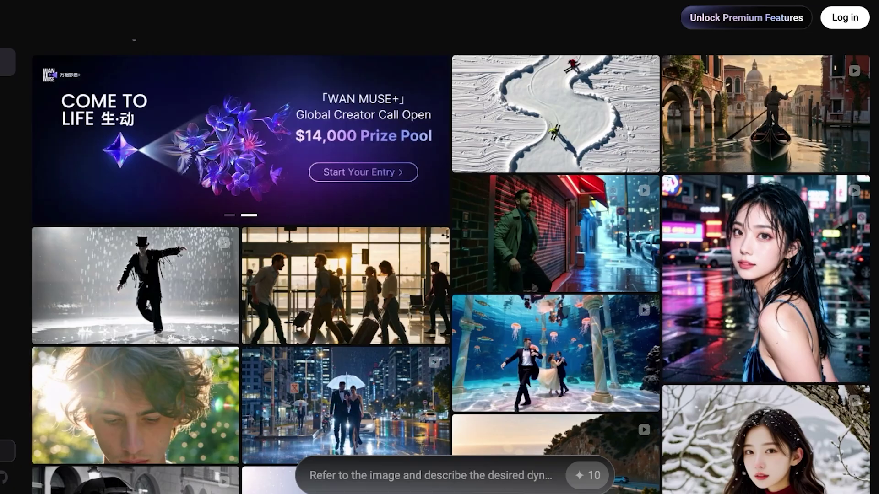
Step: Browse the gallery of sample AI-generated images and videos
{"action": "scroll", "coordinate": [439, 266], "scroll_direction": "down", "scroll_amount": 2}
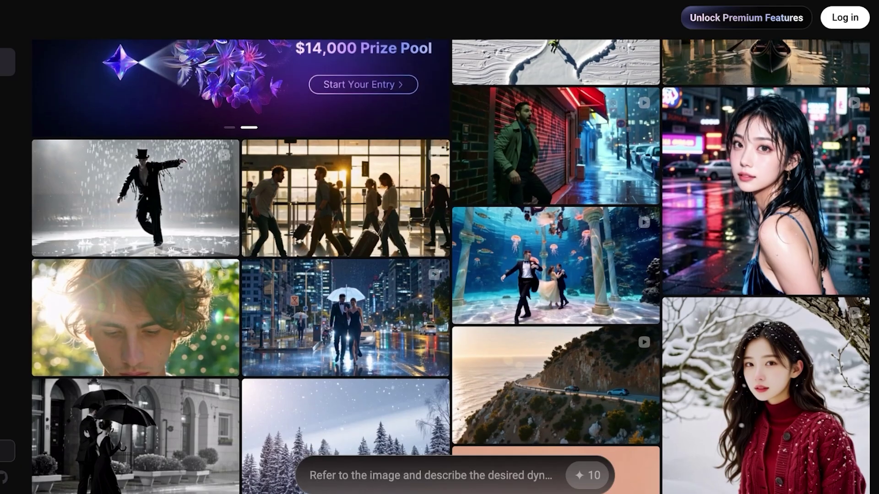
{"action": "scroll", "coordinate": [439, 265], "scroll_direction": "down", "scroll_amount": 4}
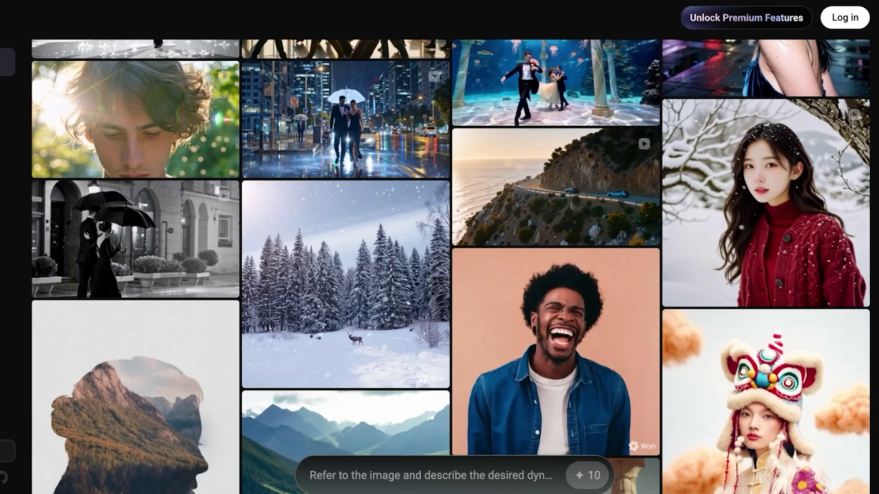
{"action": "scroll", "coordinate": [439, 265], "scroll_direction": "down", "scroll_amount": 2}
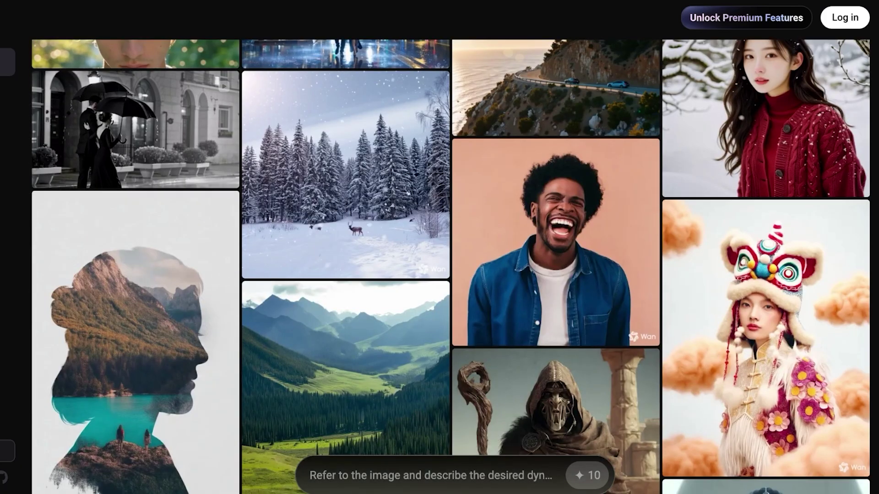
{"action": "scroll", "coordinate": [439, 265], "scroll_direction": "down", "scroll_amount": 3}
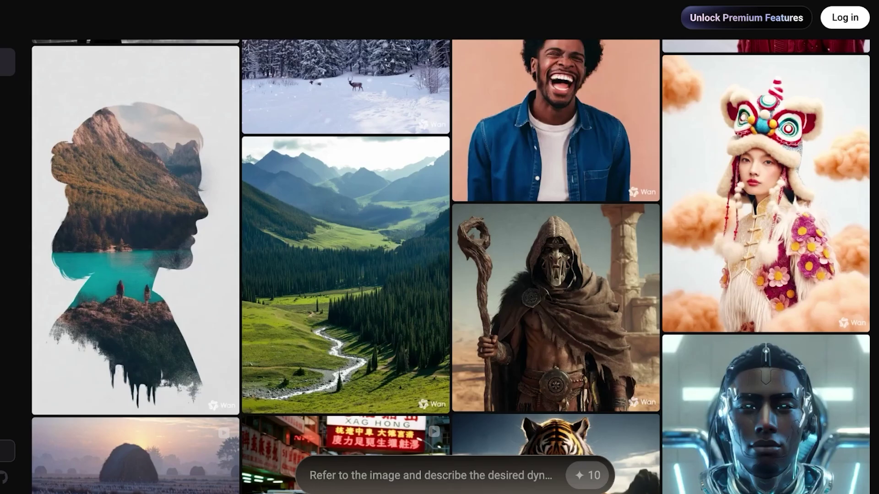
{"action": "scroll", "coordinate": [439, 265], "scroll_direction": "down", "scroll_amount": 2}
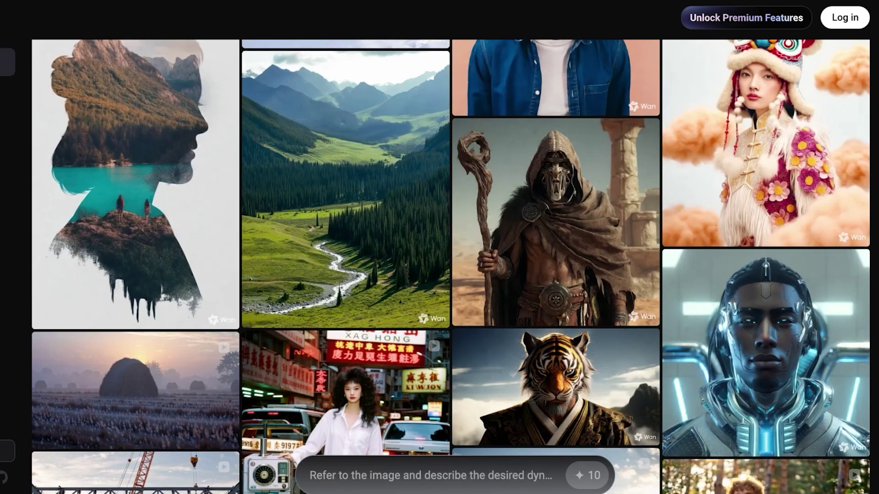
{"action": "scroll", "coordinate": [450, 267], "scroll_direction": "down", "scroll_amount": 2}
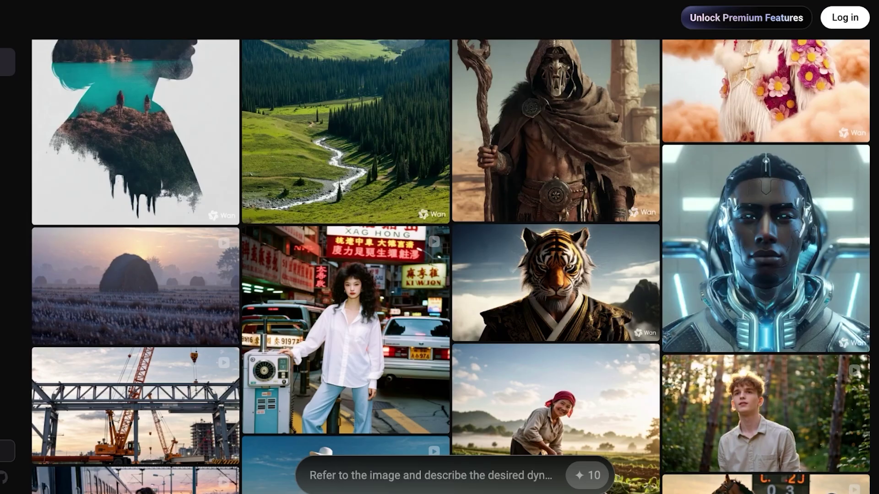
{"action": "scroll", "coordinate": [450, 266], "scroll_direction": "down", "scroll_amount": 3}
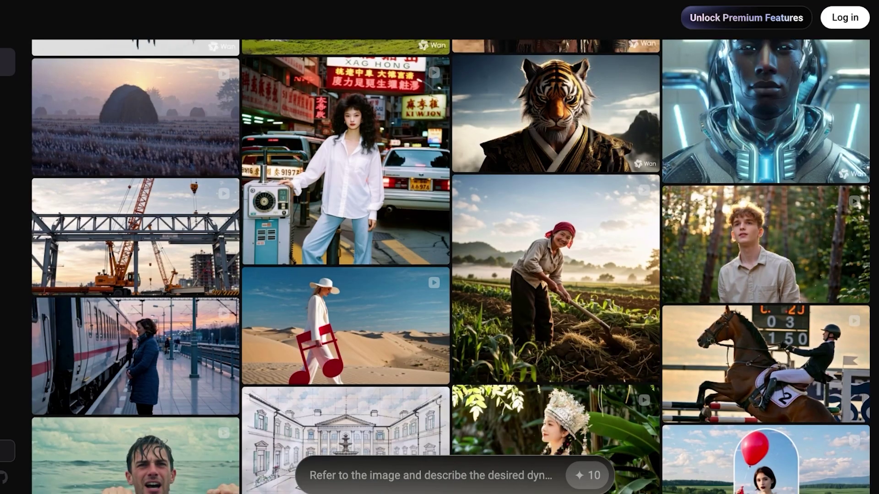
{"action": "scroll", "coordinate": [450, 267], "scroll_direction": "down", "scroll_amount": 2}
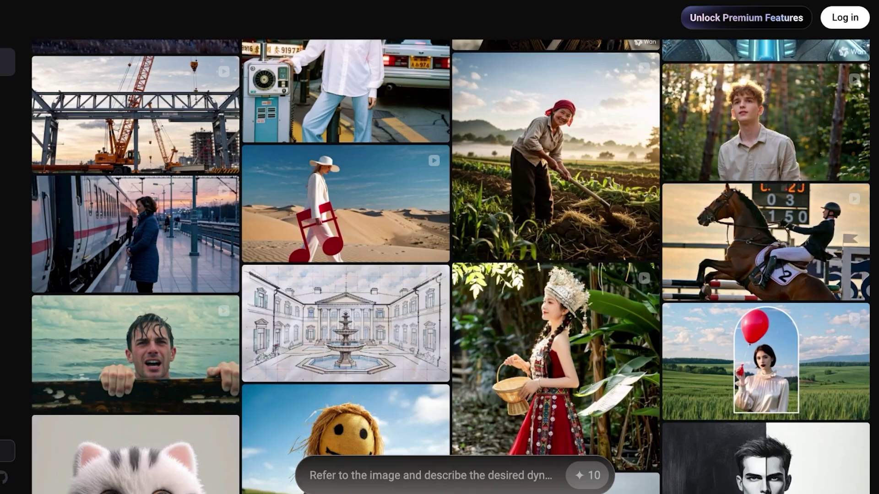
{"action": "scroll", "coordinate": [451, 267], "scroll_direction": "down", "scroll_amount": 1}
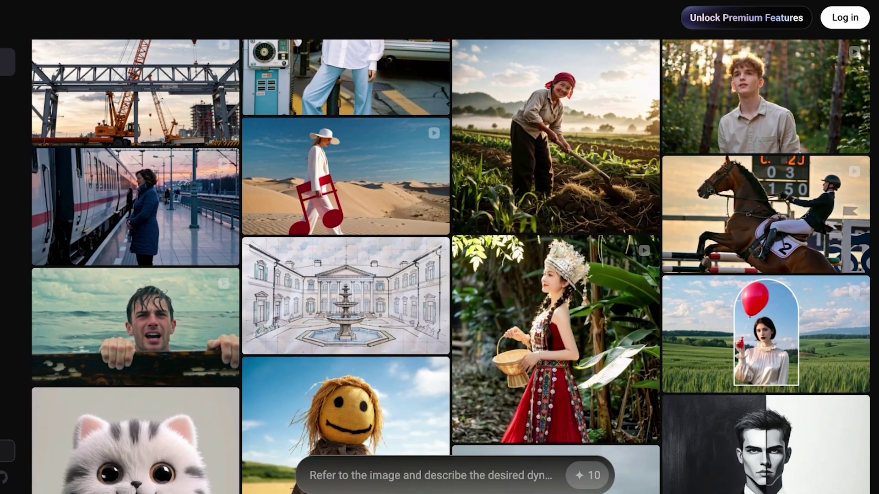
{"action": "scroll", "coordinate": [450, 266], "scroll_direction": "down", "scroll_amount": 1}
{"action": "scroll", "coordinate": [451, 266], "scroll_direction": "down", "scroll_amount": 2}
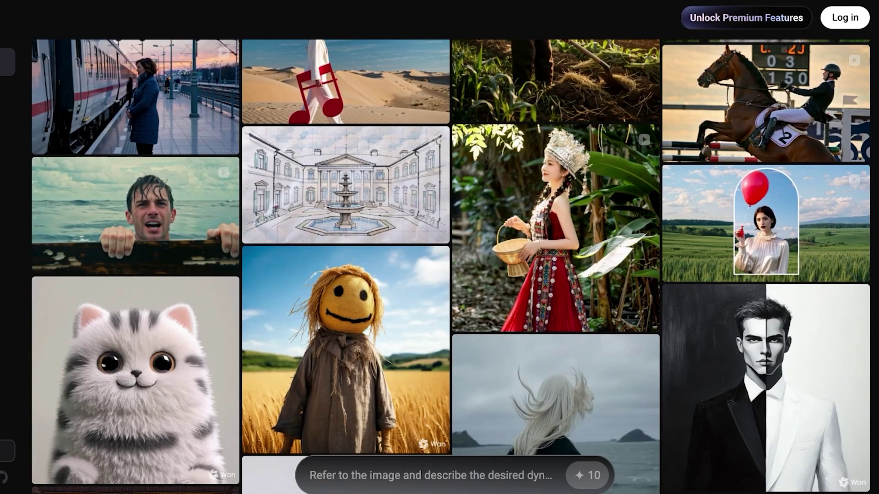
{"action": "scroll", "coordinate": [451, 267], "scroll_direction": "down", "scroll_amount": 2}
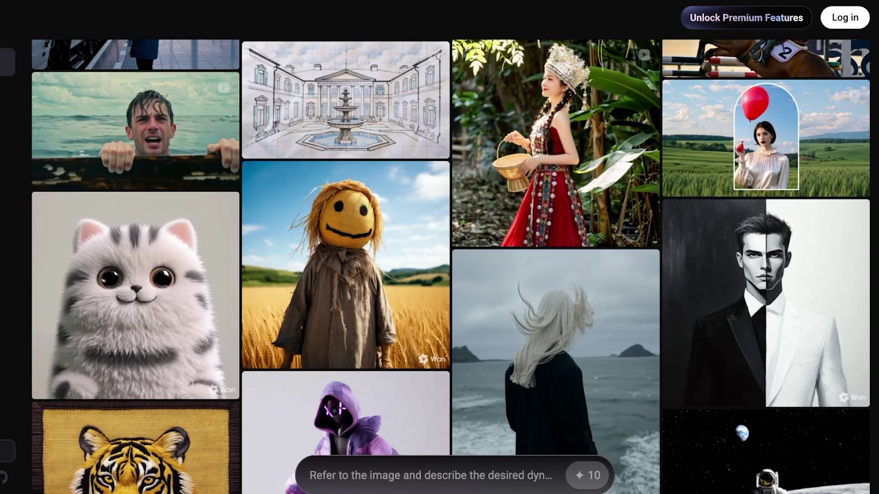
{"action": "scroll", "coordinate": [450, 266], "scroll_direction": "down", "scroll_amount": 5}
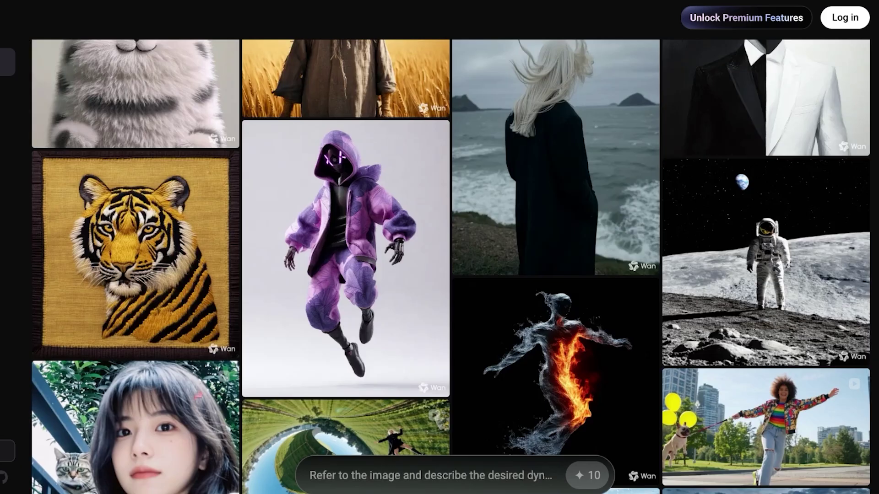
{"action": "scroll", "coordinate": [451, 267], "scroll_direction": "down", "scroll_amount": 5}
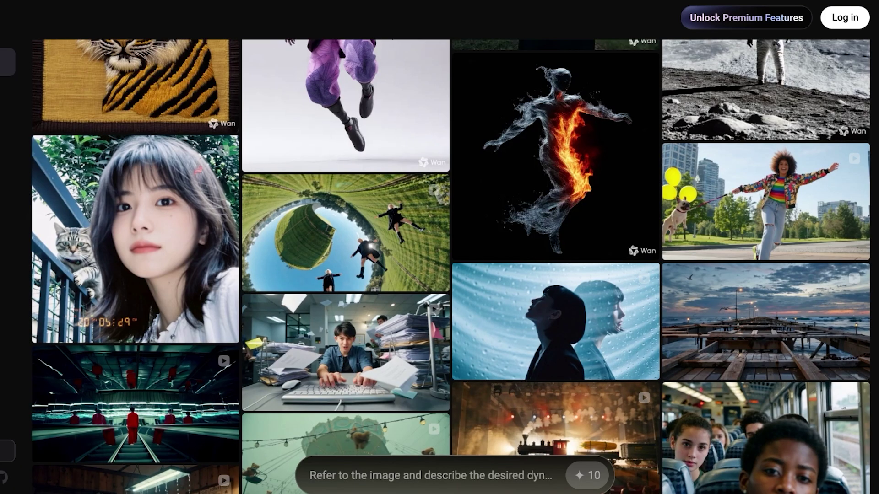
{"action": "scroll", "coordinate": [450, 266], "scroll_direction": "down", "scroll_amount": 2}
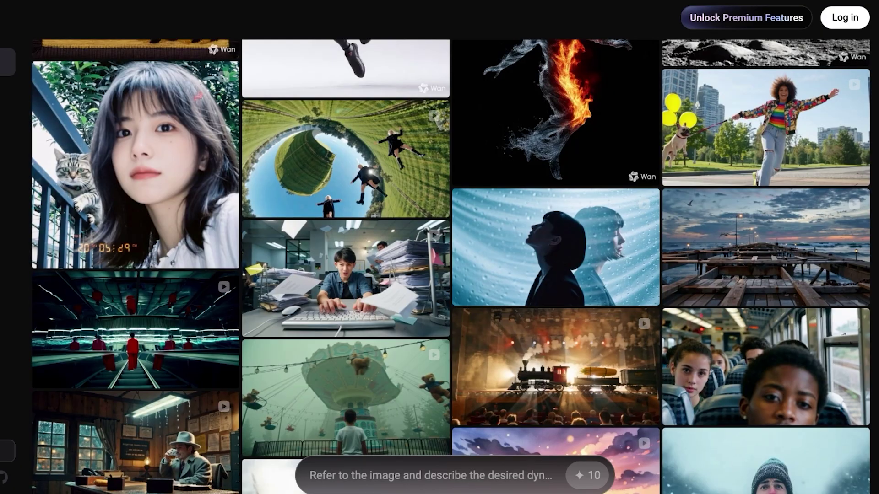
{"action": "scroll", "coordinate": [451, 266], "scroll_direction": "down", "scroll_amount": 3}
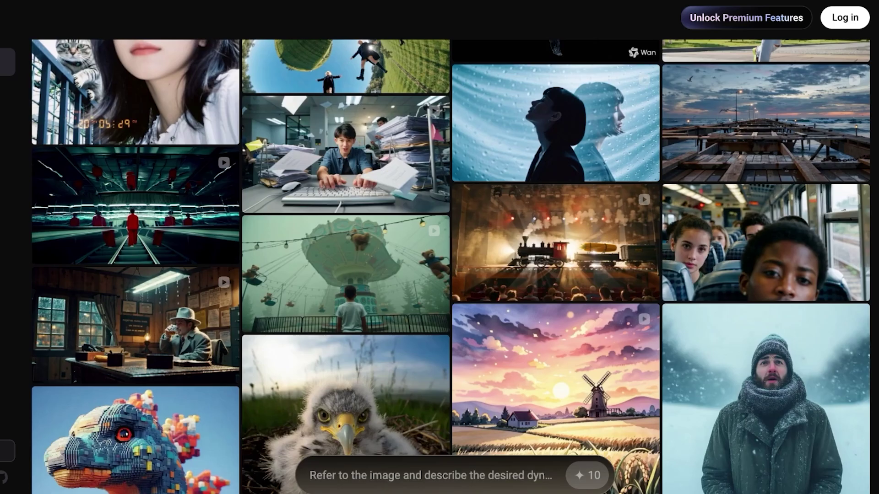
{"action": "scroll", "coordinate": [451, 267], "scroll_direction": "down", "scroll_amount": 3}
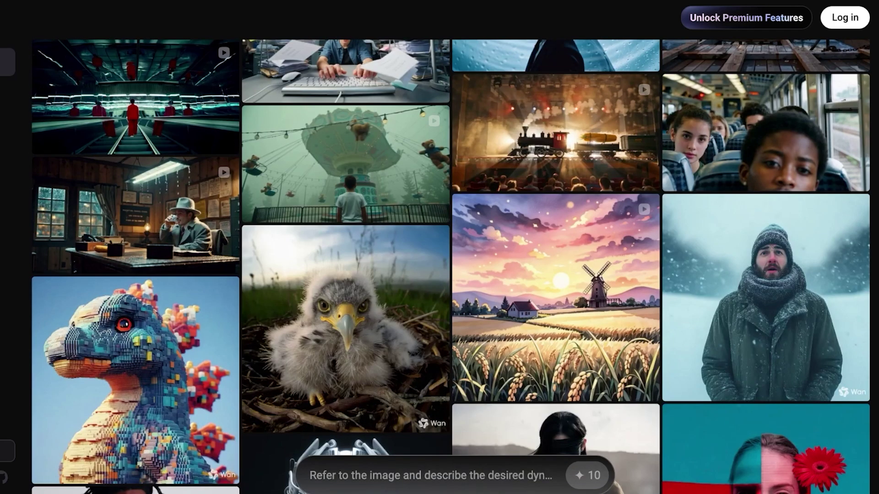
{"action": "scroll", "coordinate": [450, 266], "scroll_direction": "down", "scroll_amount": 3}
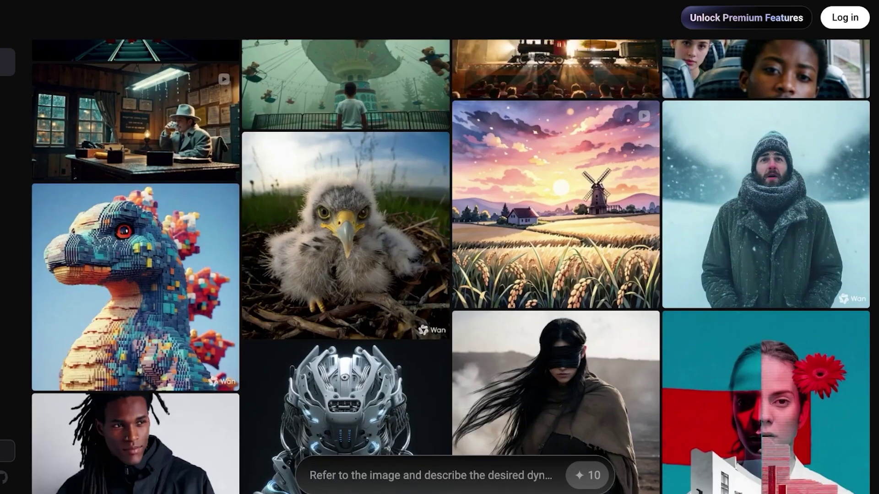
{"action": "scroll", "coordinate": [450, 267], "scroll_direction": "down", "scroll_amount": 1}
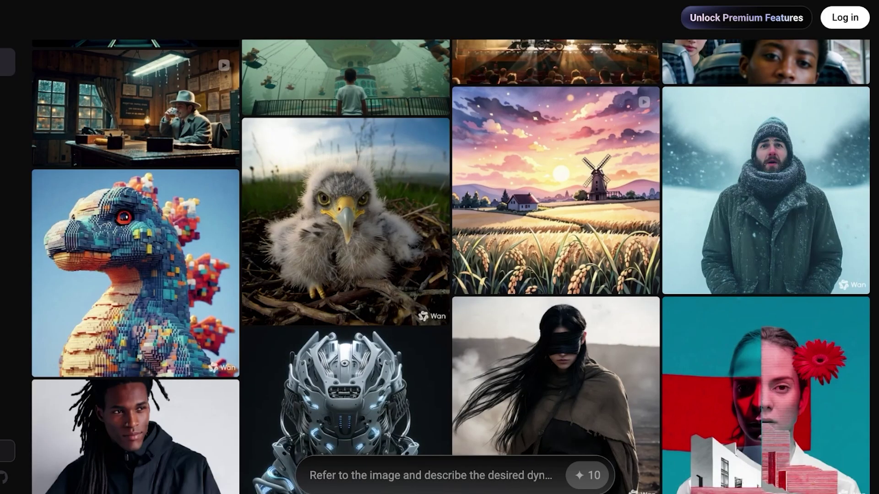
{"action": "scroll", "coordinate": [450, 267], "scroll_direction": "down", "scroll_amount": 2}
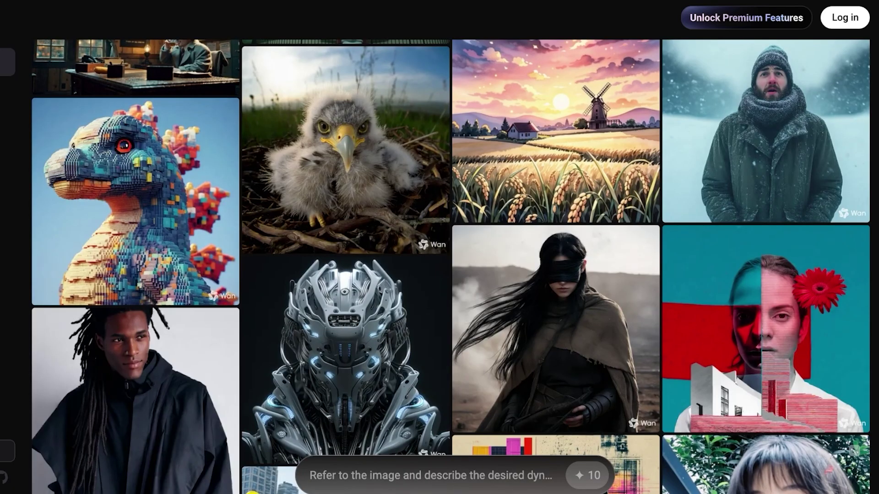
{"action": "scroll", "coordinate": [450, 266], "scroll_direction": "down", "scroll_amount": 3}
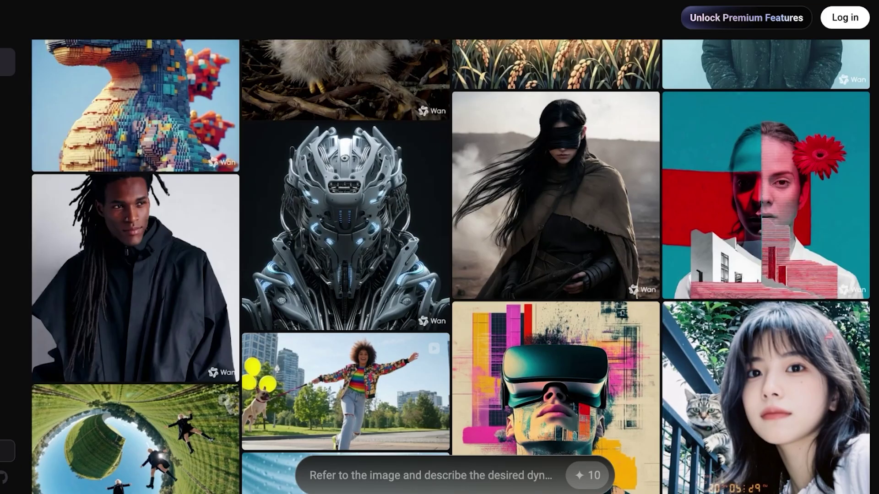
{"action": "scroll", "coordinate": [450, 266], "scroll_direction": "down", "scroll_amount": 1}
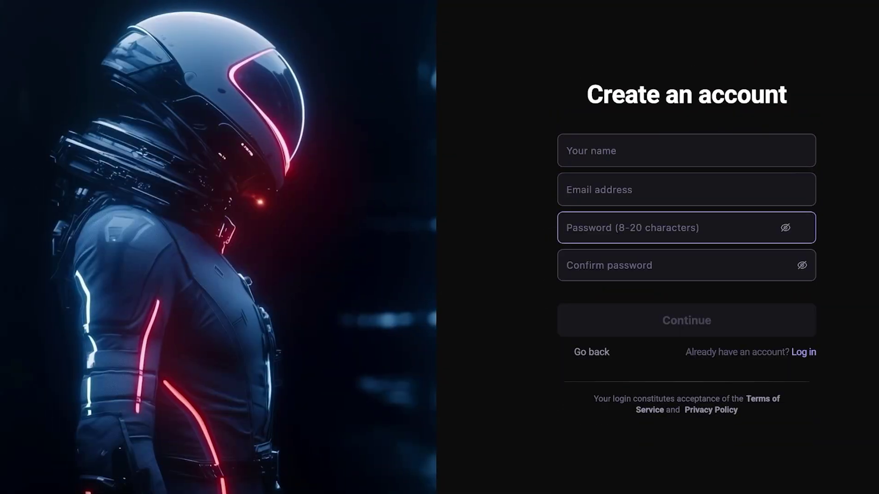
Step: Enter the account holder's first name in the account registration form
{"action": "left_click", "coordinate": [568, 150]}
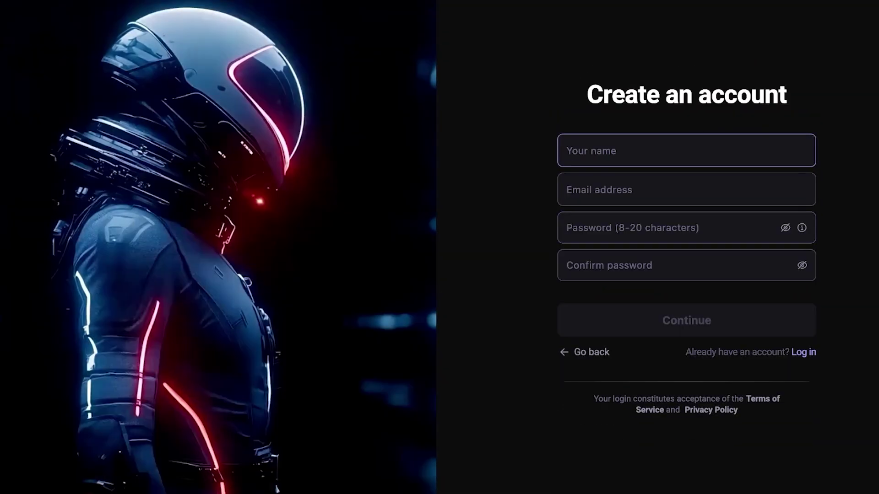
{"action": "type", "text": "u"}
{"action": "key", "text": "BackSpace"}
{"action": "type", "text": "Lily"}
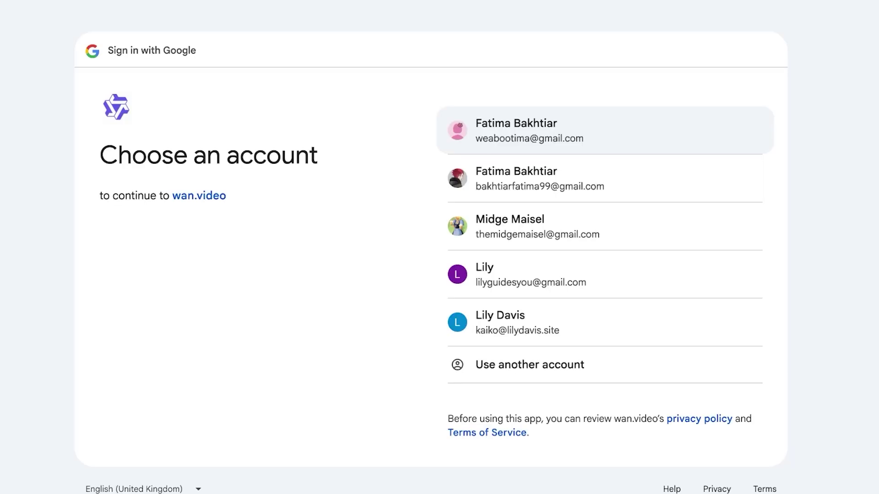
Step: Sign in to wan.video with a Google account and choose to try the new Wan 2.2 release
{"action": "left_click", "coordinate": [540, 179]}
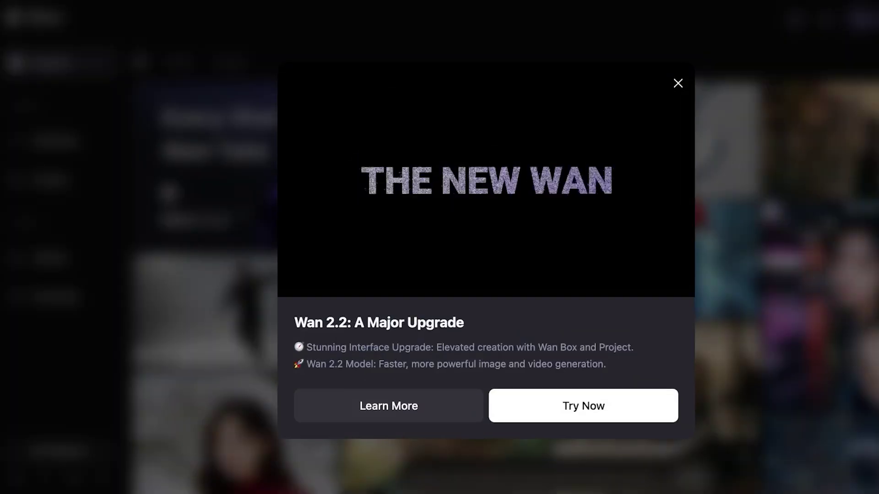
{"action": "left_click", "coordinate": [583, 405]}
Step: Review the membership plans, visit the credits and gift card offers, and close the pricing overview
{"action": "left_click", "coordinate": [862, 19]}
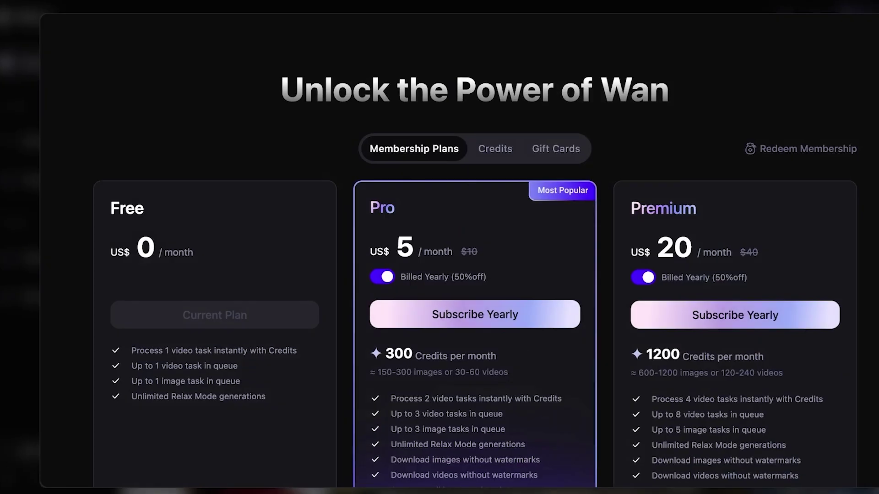
{"action": "left_click", "coordinate": [459, 149]}
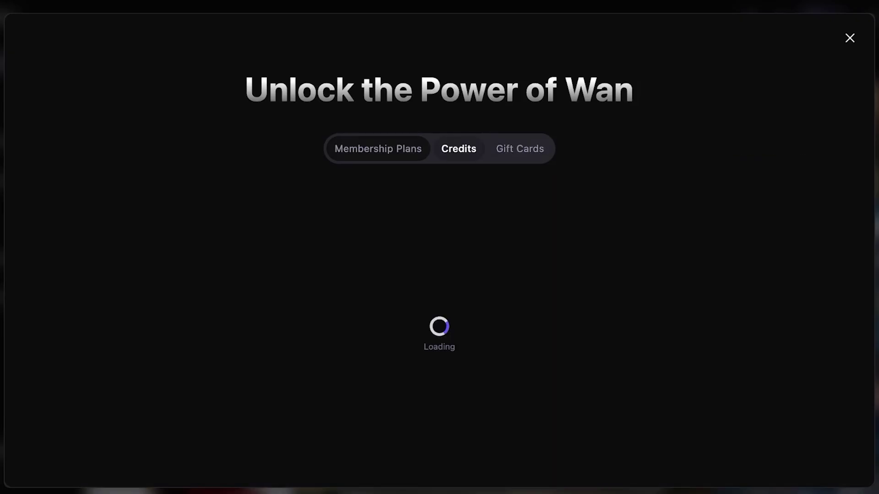
{"action": "left_click", "coordinate": [379, 149]}
{"action": "left_click", "coordinate": [459, 149]}
{"action": "left_click", "coordinate": [520, 148]}
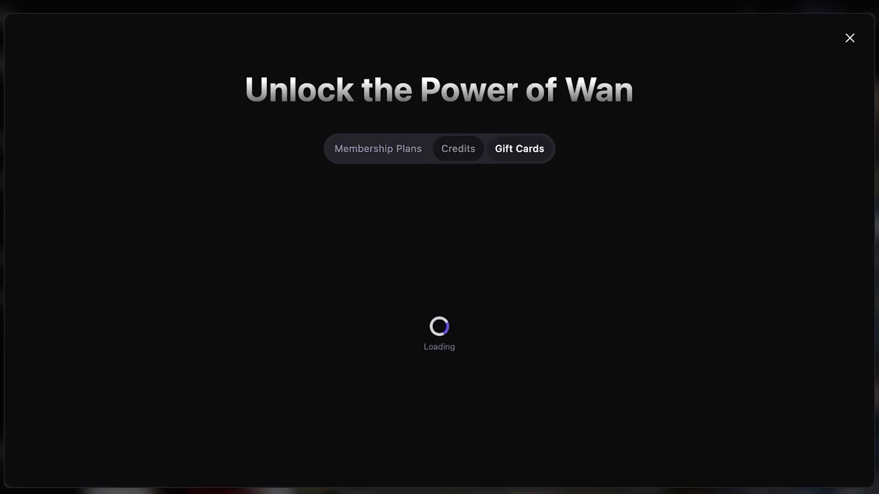
{"action": "left_click", "coordinate": [378, 149]}
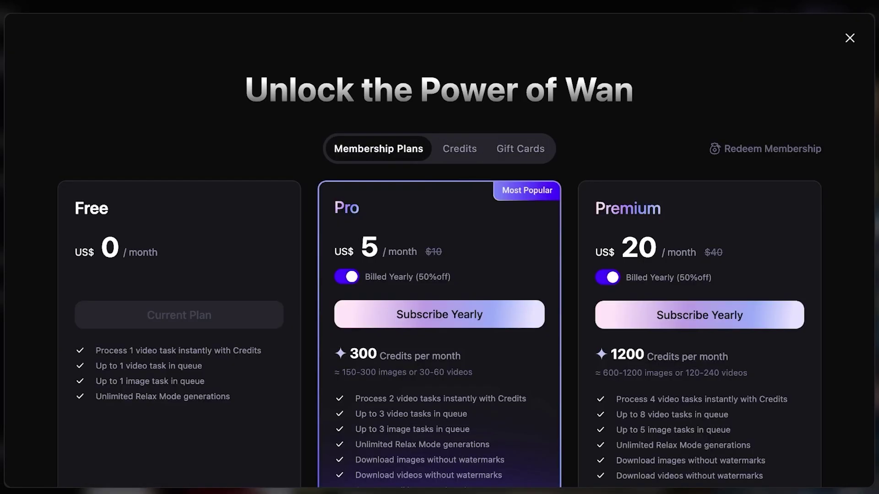
{"action": "key", "text": "Escape"}
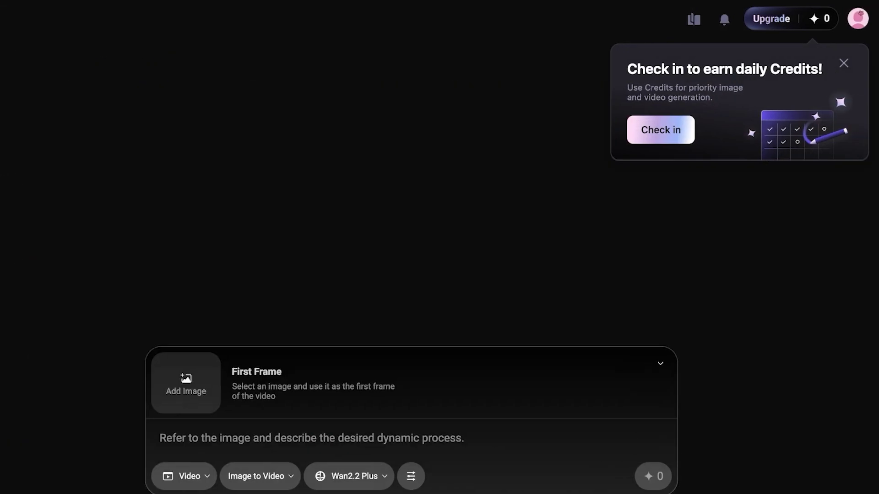
Step: View the available video models, keep Wan2.2 Plus, and check in to earn the daily credits
{"action": "left_click", "coordinate": [349, 476]}
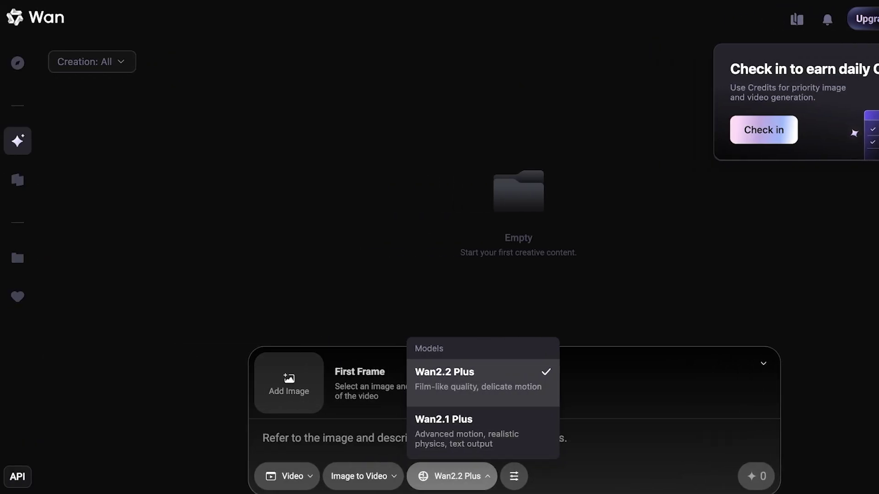
{"action": "key", "text": "Escape"}
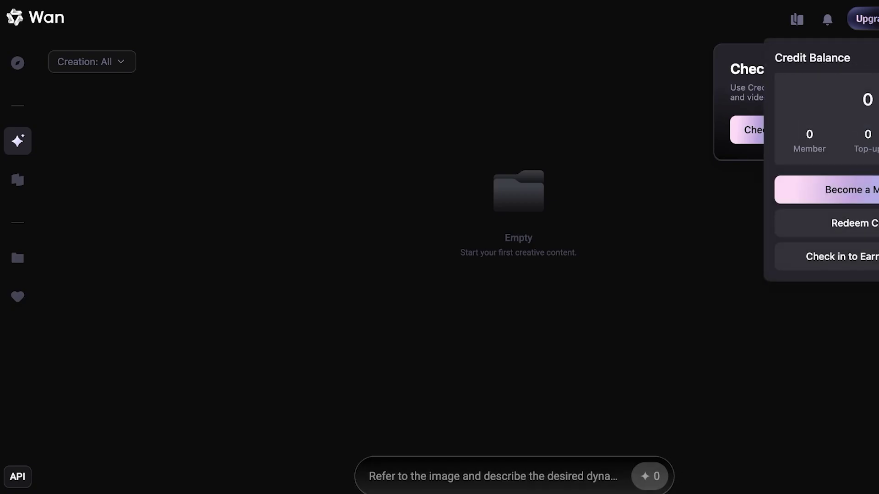
{"action": "left_click", "coordinate": [846, 256]}
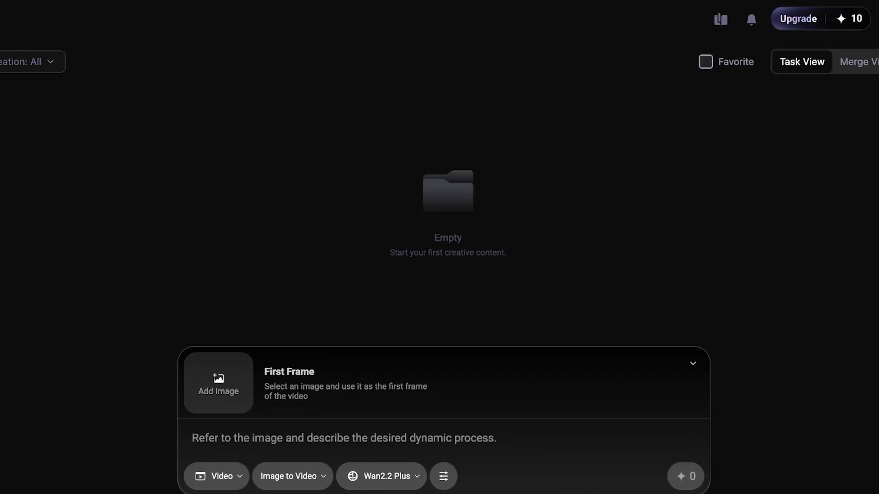
Step: Enter "A woman walking infront of a castle" as the video prompt in Image to Video mode
{"action": "type", "text": "A"}
{"action": "key", "text": "BackSpace"}
{"action": "type", "text": "A wo"}
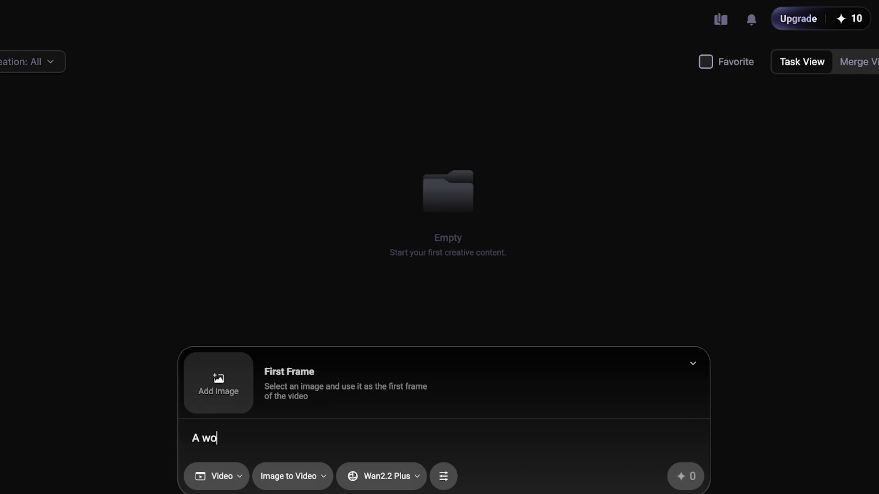
{"action": "type", "text": "man walking infront o"}
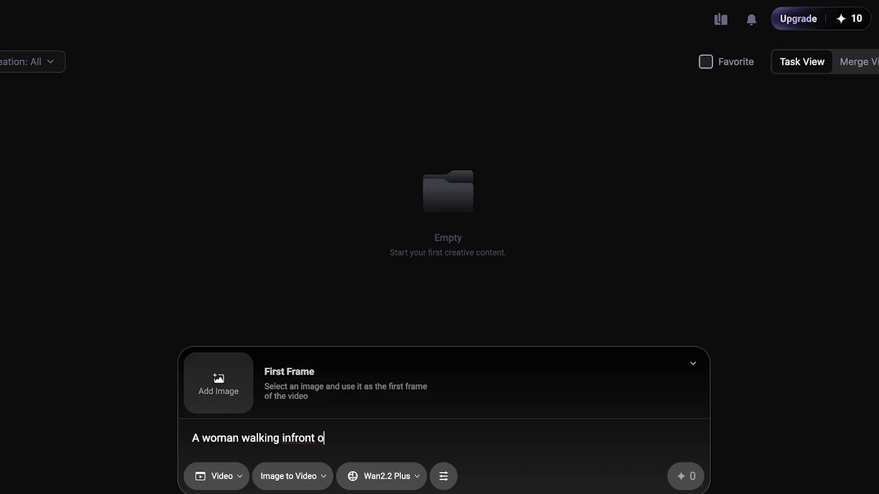
{"action": "type", "text": "f a castle"}
Step: Switch the video generation function to Text to Video
{"action": "left_click", "coordinate": [288, 476]}
{"action": "left_click", "coordinate": [286, 317]}
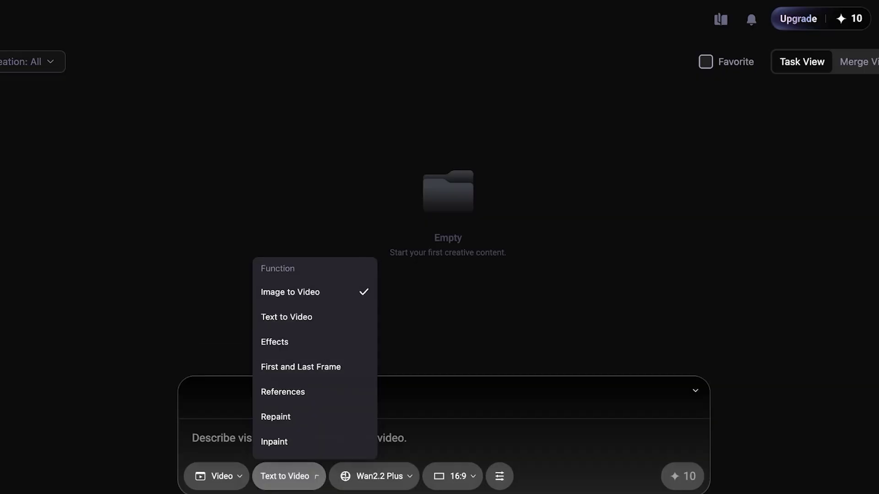
Step: Choose Wan2.2 Plus as the video model and 16:9 as the aspect ratio
{"action": "left_click", "coordinate": [373, 476]}
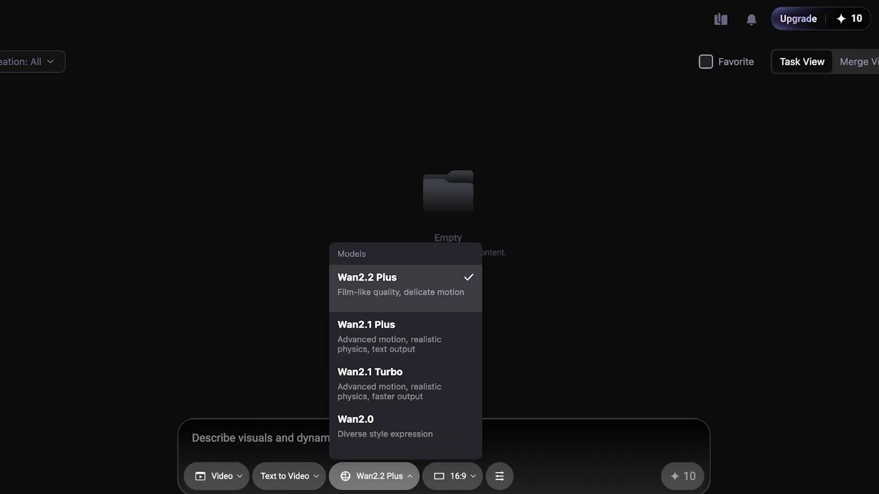
{"action": "left_click", "coordinate": [401, 284]}
{"action": "left_click", "coordinate": [453, 476]}
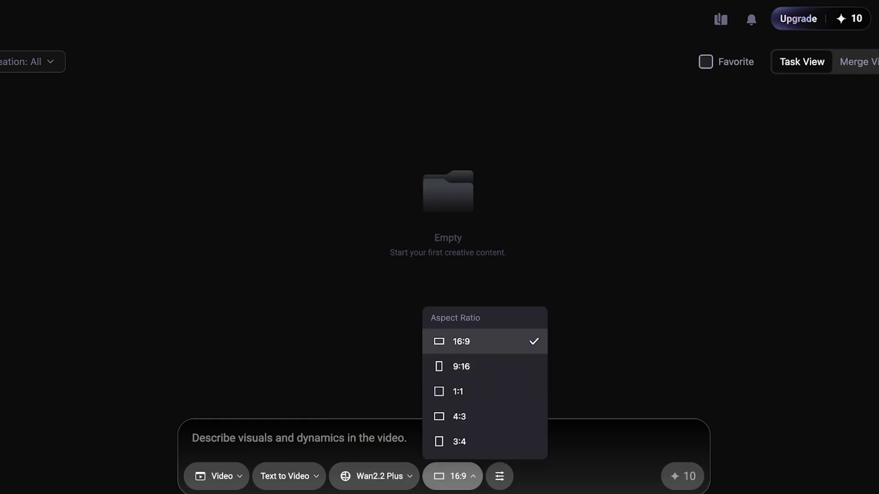
{"action": "left_click", "coordinate": [461, 341]}
Step: Read the explanations of Generate with Credits and Inspiration Mode in the generation settings
{"action": "left_click", "coordinate": [499, 476]}
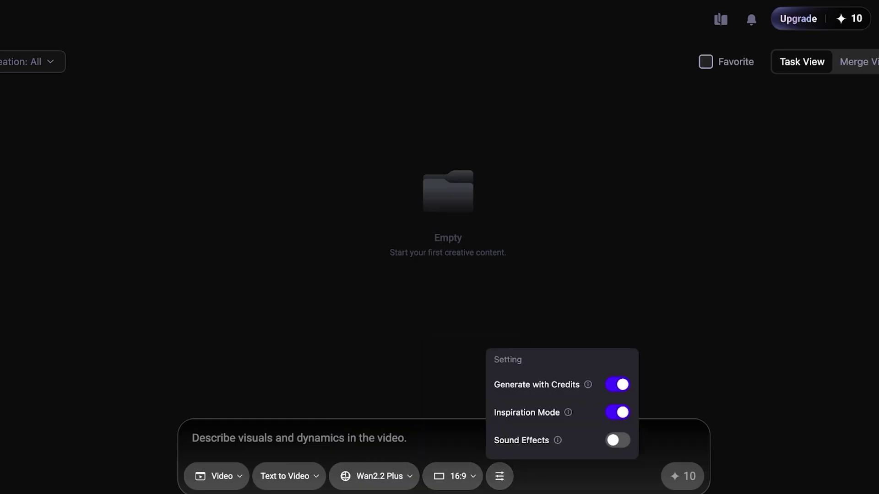
{"action": "mouse_move", "coordinate": [587, 385]}
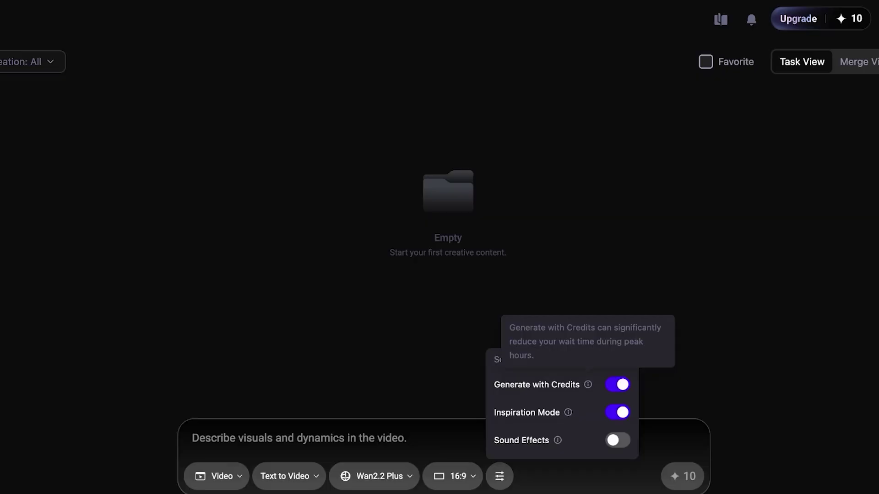
{"action": "mouse_move", "coordinate": [568, 412]}
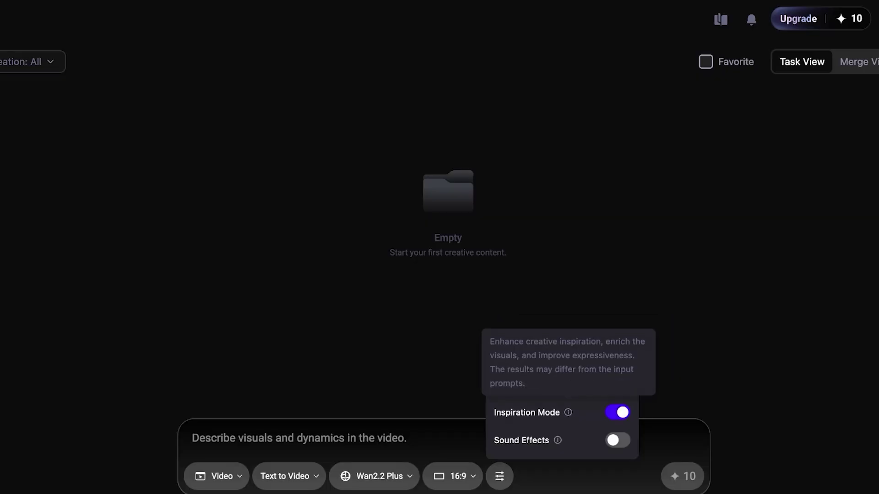
{"action": "left_click", "coordinate": [192, 438]}
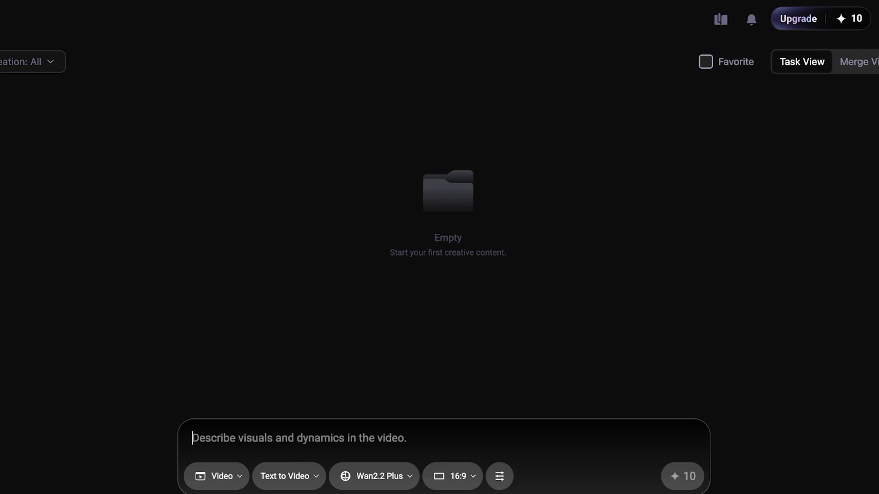
Step: Turn Generate with Credits off and back on in the generation settings
{"action": "left_click", "coordinate": [499, 476]}
{"action": "left_click", "coordinate": [618, 385]}
{"action": "key", "text": "Escape"}
{"action": "left_click", "coordinate": [192, 438]}
{"action": "left_click", "coordinate": [498, 474]}
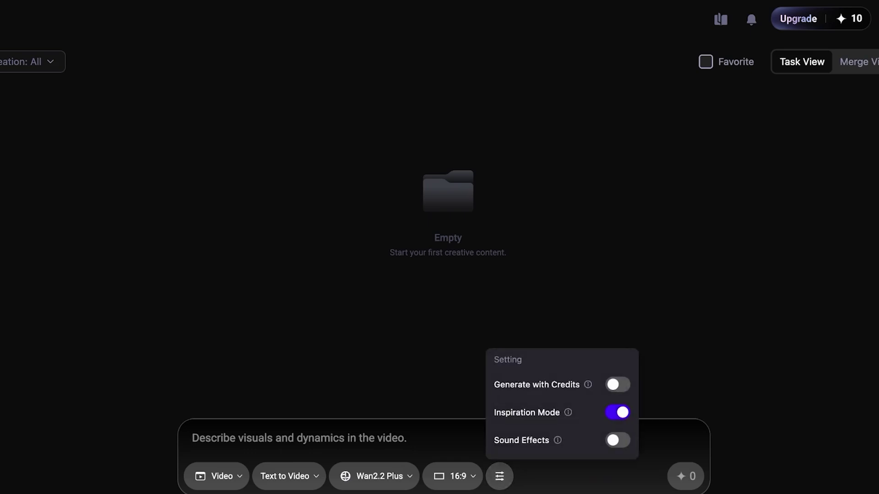
{"action": "left_click", "coordinate": [618, 384]}
{"action": "left_click", "coordinate": [297, 438]}
Step: Change the video function to Image to Video and return it to Text to Video
{"action": "left_click", "coordinate": [289, 476]}
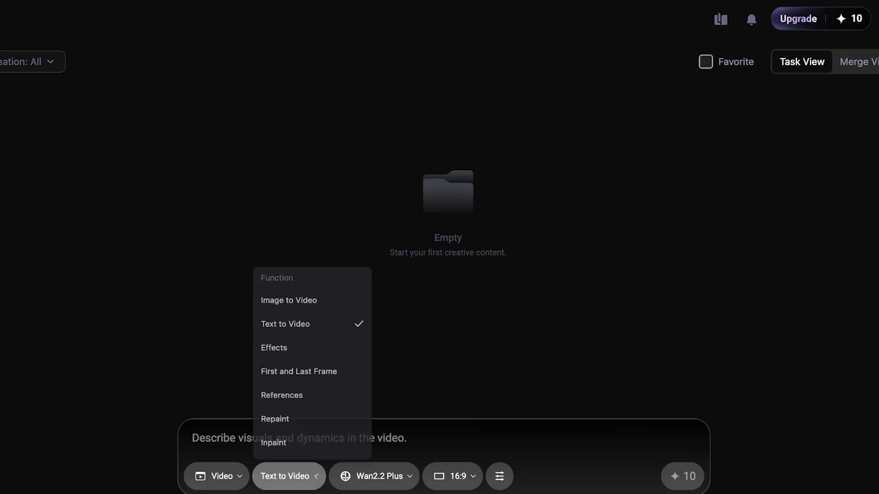
{"action": "left_click", "coordinate": [288, 300]}
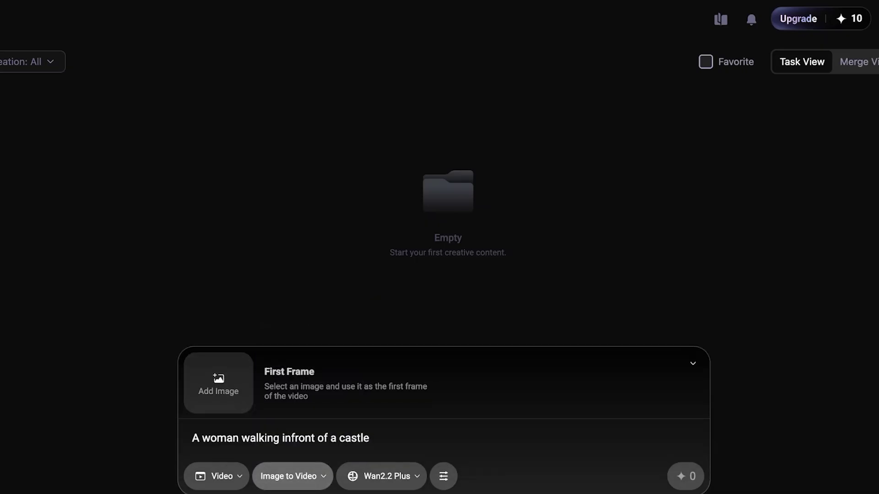
{"action": "left_click", "coordinate": [289, 476]}
{"action": "left_click", "coordinate": [288, 315]}
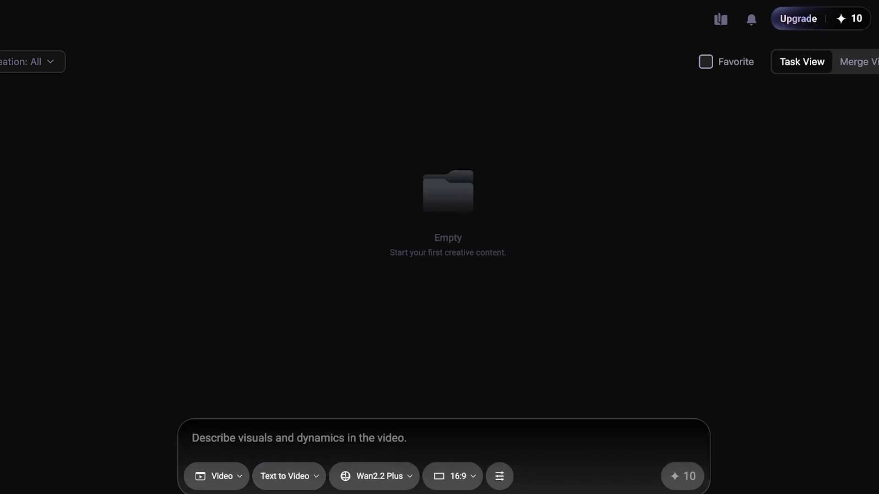
Step: Review the upgrade offers for membership plans and credit packages, and switch off yearly billing for the Pro plan
{"action": "left_click", "coordinate": [798, 18]}
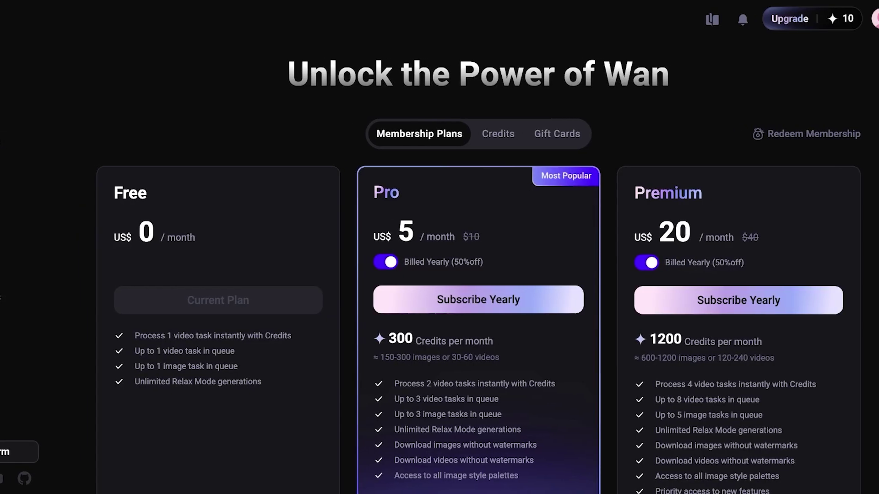
{"action": "scroll", "coordinate": [457, 330], "scroll_direction": "down", "scroll_amount": 2}
{"action": "scroll", "coordinate": [457, 330], "scroll_direction": "up", "scroll_amount": 2}
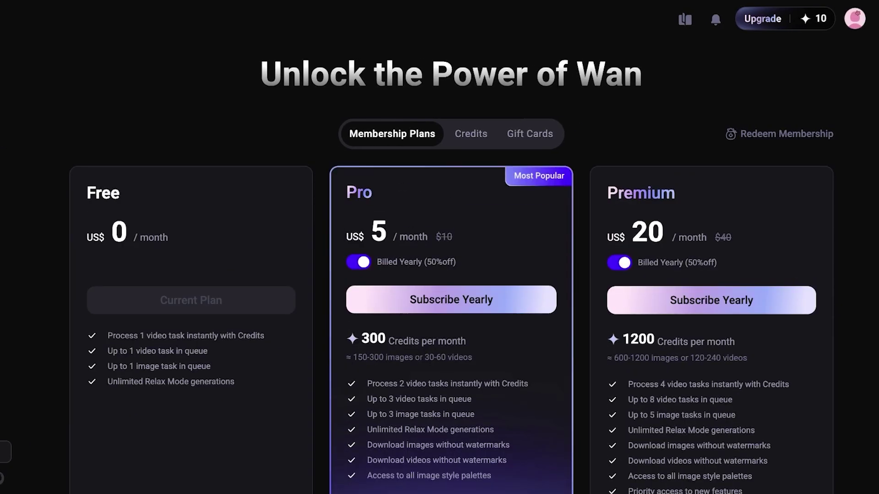
{"action": "left_click", "coordinate": [471, 134]}
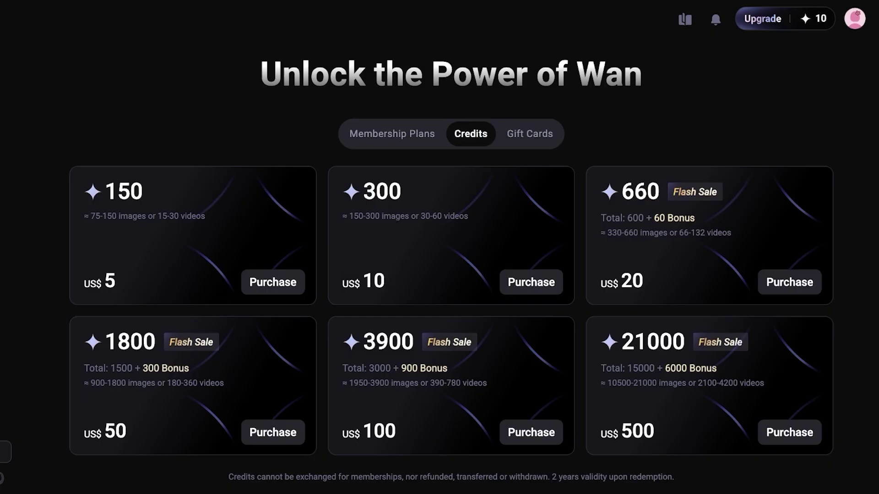
{"action": "left_click", "coordinate": [392, 134]}
{"action": "scroll", "coordinate": [451, 329], "scroll_direction": "down", "scroll_amount": 2}
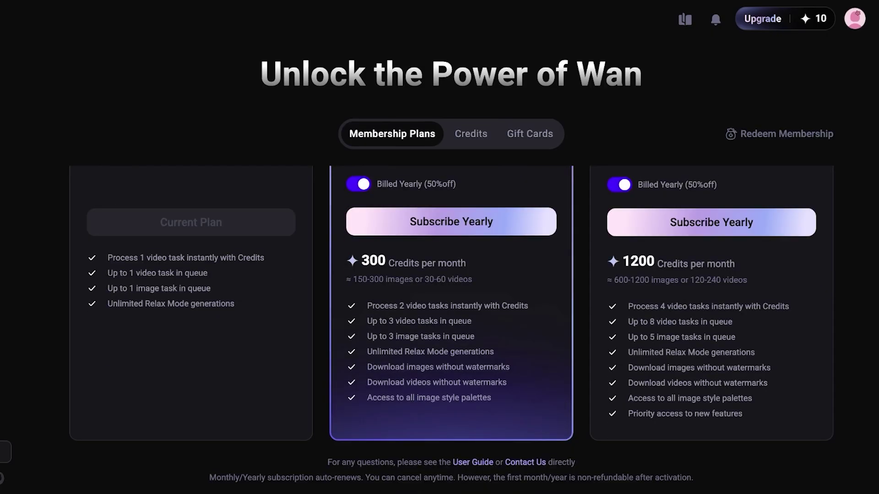
{"action": "scroll", "coordinate": [451, 330], "scroll_direction": "up", "scroll_amount": 2}
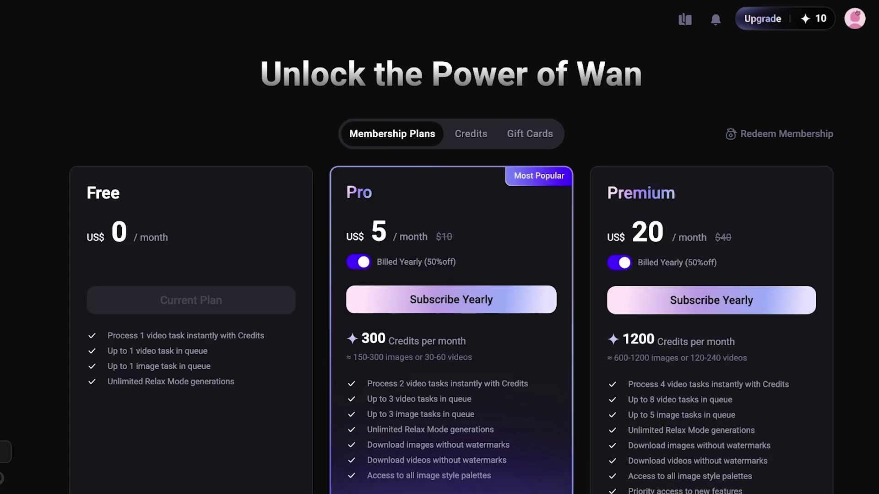
{"action": "left_click", "coordinate": [358, 261]}
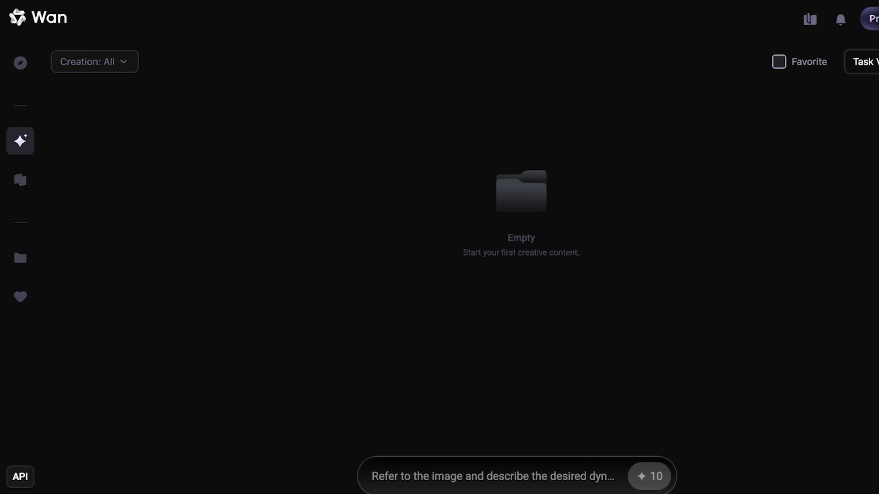
Step: Expand the prompt area and set the video function to Text to Video
{"action": "left_click", "coordinate": [516, 476]}
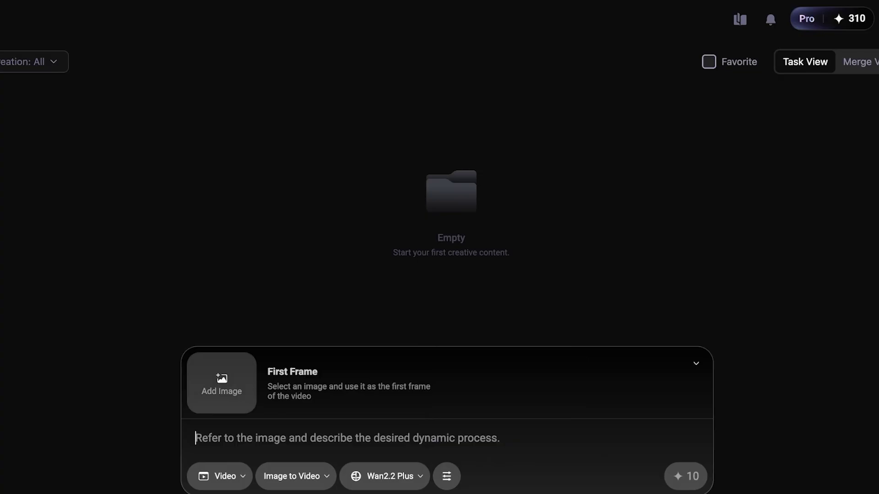
{"action": "left_click", "coordinate": [292, 476]}
{"action": "left_click", "coordinate": [289, 314]}
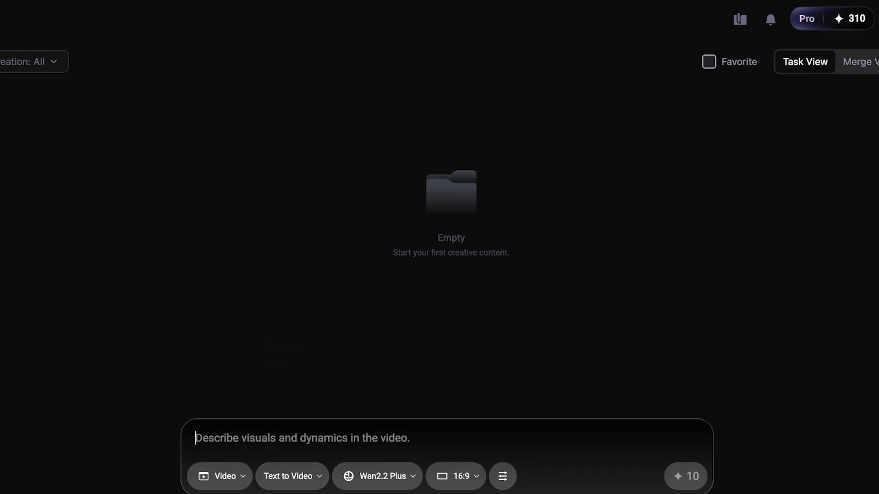
Step: Enter a prompt about a golden retriever puppy in a bright yellow raincoat playing in a sunlit park, with left-to-right camera tracking and sunlight on wet grass
{"action": "type", "text": "A"}
{"action": "key", "text": "BackSpace"}
{"action": "type", "text": "A golden retriever puppy wearing a bright yellow raincoat plays in a sunlit park. The camera smoothly tracks from left to right, capturing the joyful motion and shimmering sunlight on wet grass.’"}
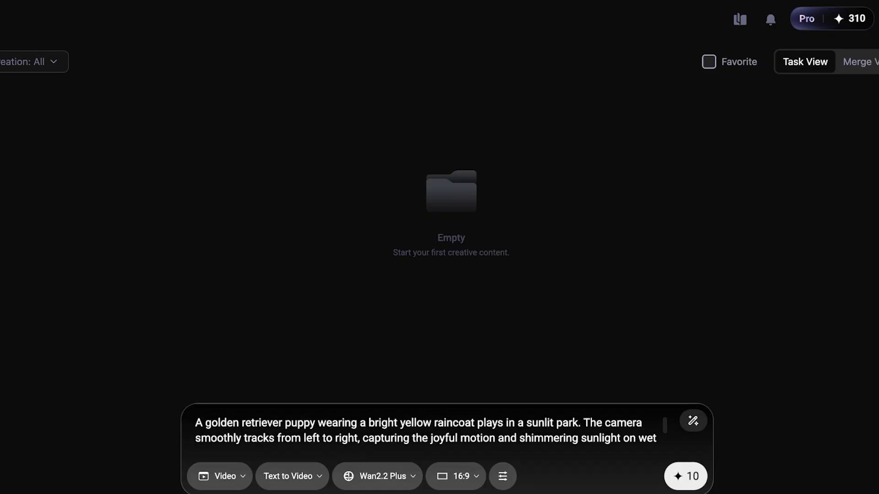
{"action": "left_click_drag", "start_coordinate": [241, 422], "coordinate": [317, 423]}
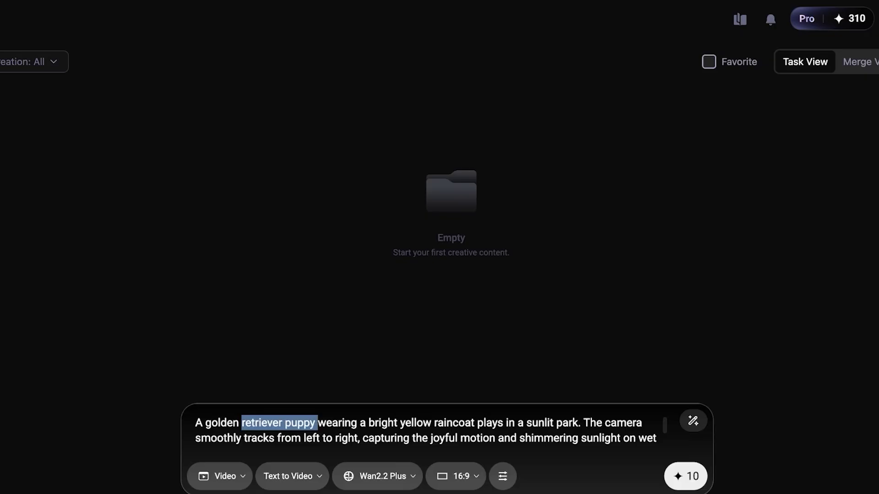
{"action": "left_click_drag", "start_coordinate": [312, 438], "coordinate": [460, 435]}
{"action": "scroll", "coordinate": [460, 433], "scroll_direction": "down", "scroll_amount": 1}
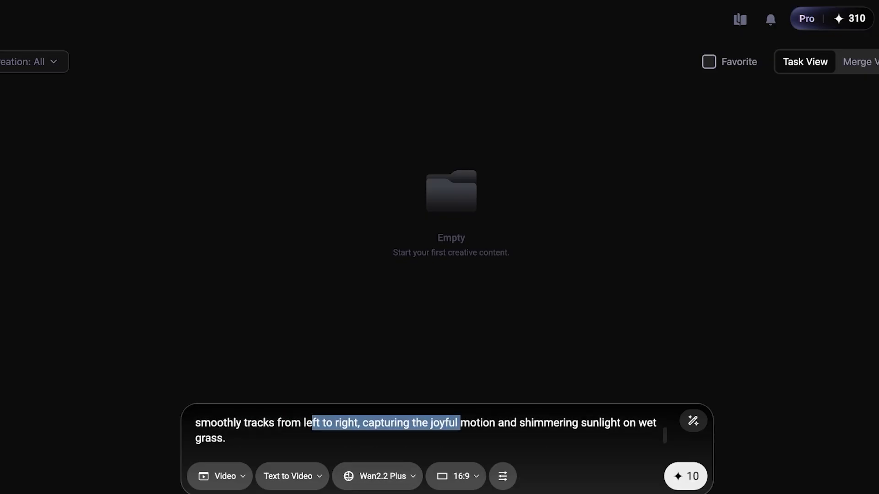
{"action": "left_click_drag", "start_coordinate": [403, 423], "coordinate": [422, 423]}
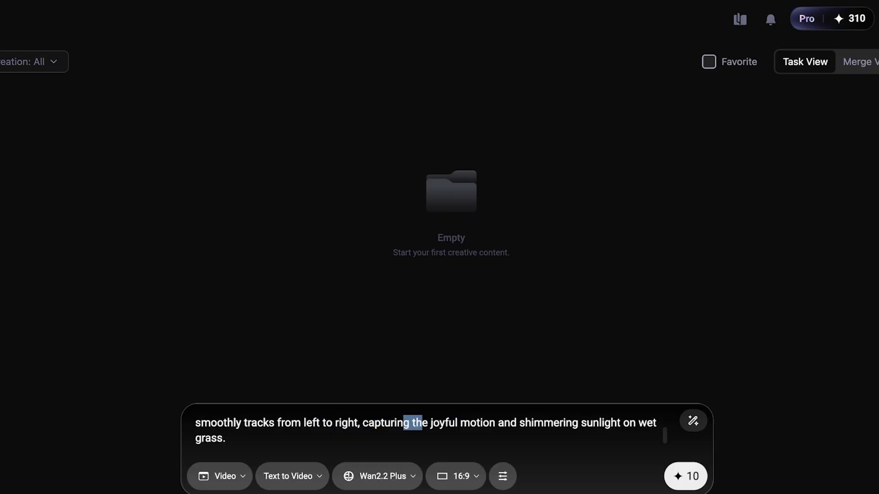
Step: Turn on Sound Effects in the generation settings and generate the puppy video with Wan2.2 Plus at 16:9
{"action": "left_click", "coordinate": [377, 476]}
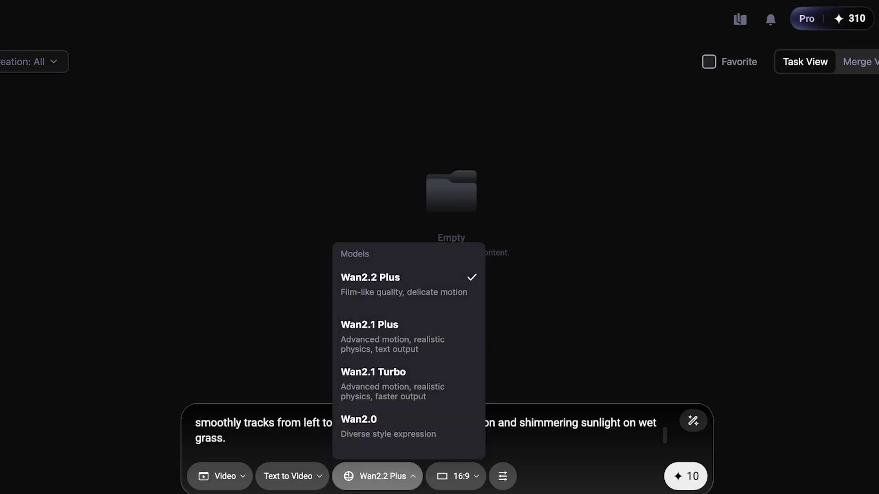
{"action": "left_click", "coordinate": [456, 476]}
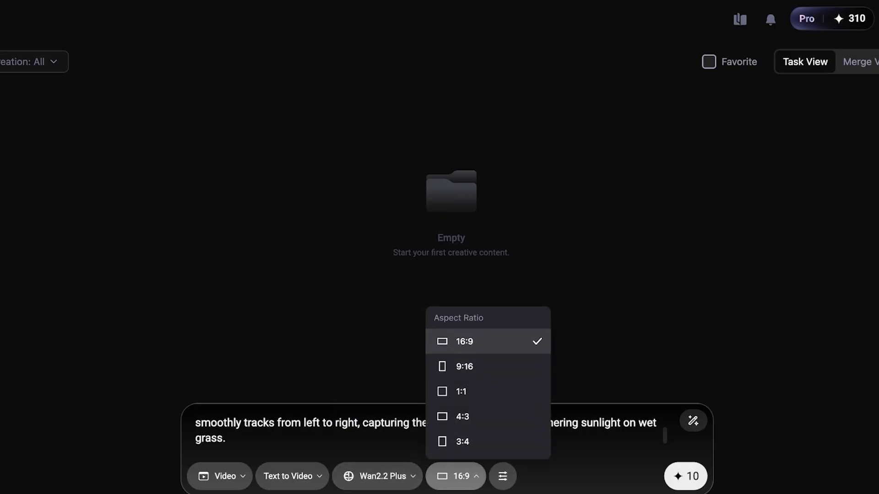
{"action": "left_click", "coordinate": [502, 476]}
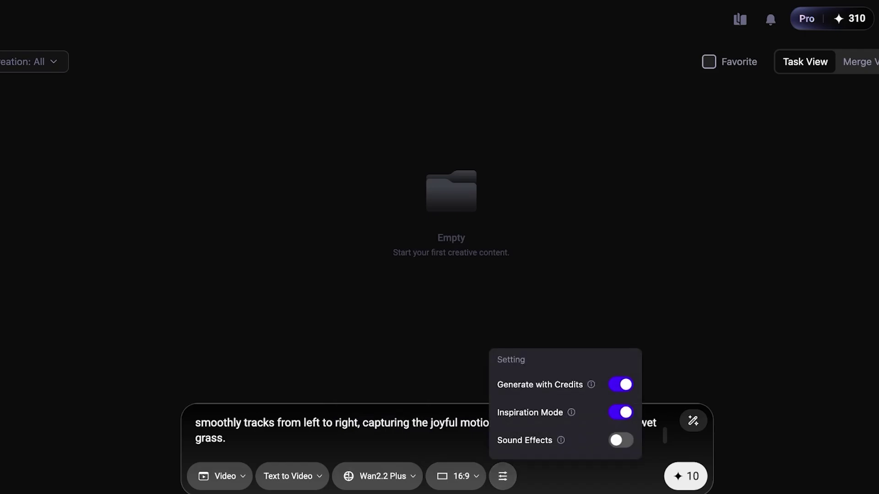
{"action": "mouse_move", "coordinate": [570, 413]}
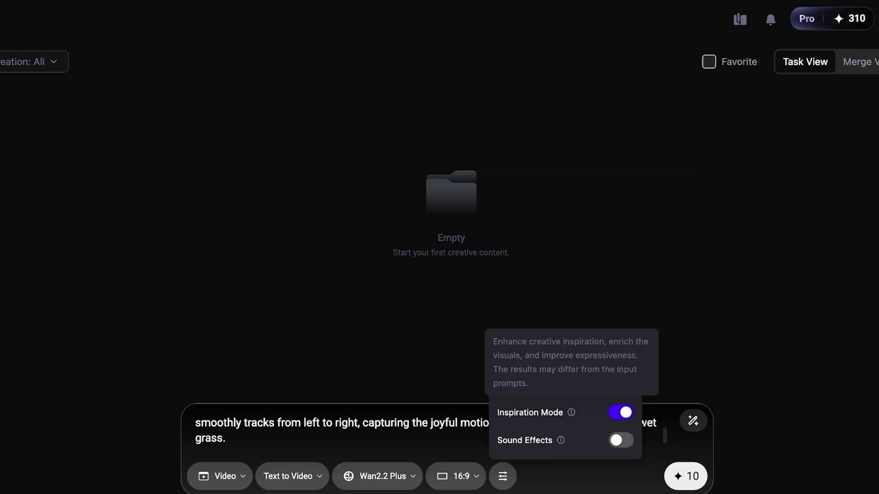
{"action": "left_click", "coordinate": [620, 441]}
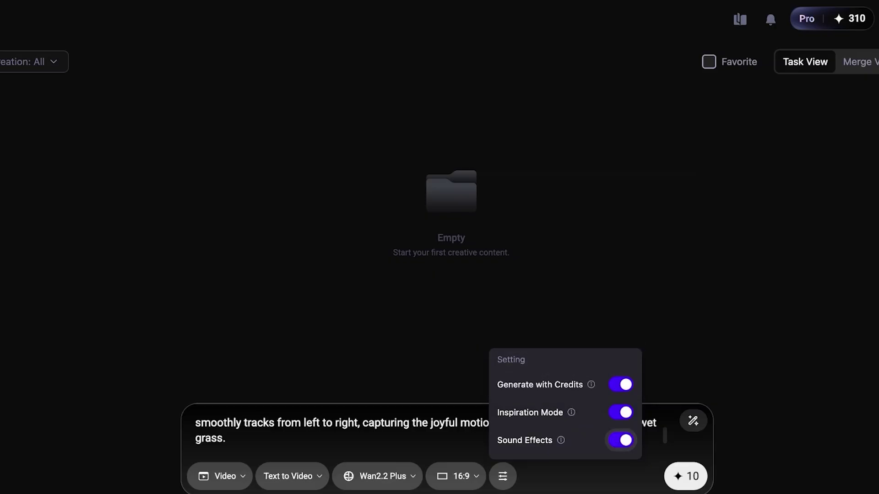
{"action": "mouse_move", "coordinate": [561, 440]}
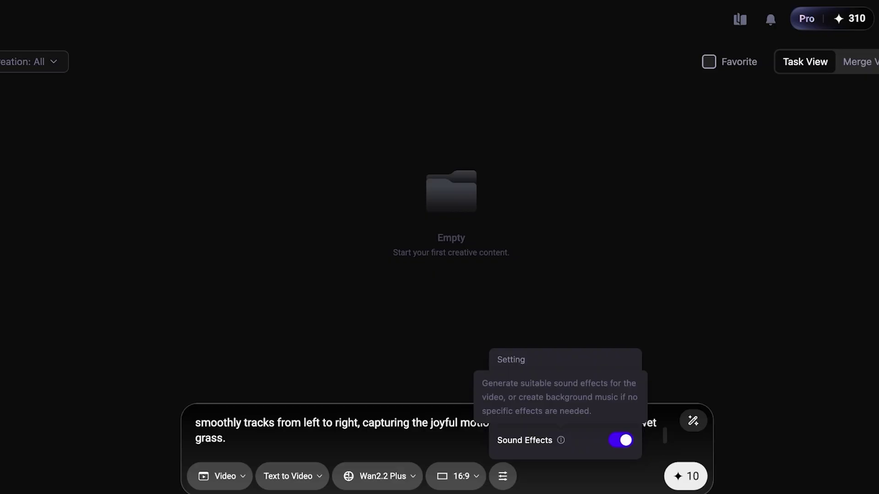
{"action": "left_click", "coordinate": [226, 438]}
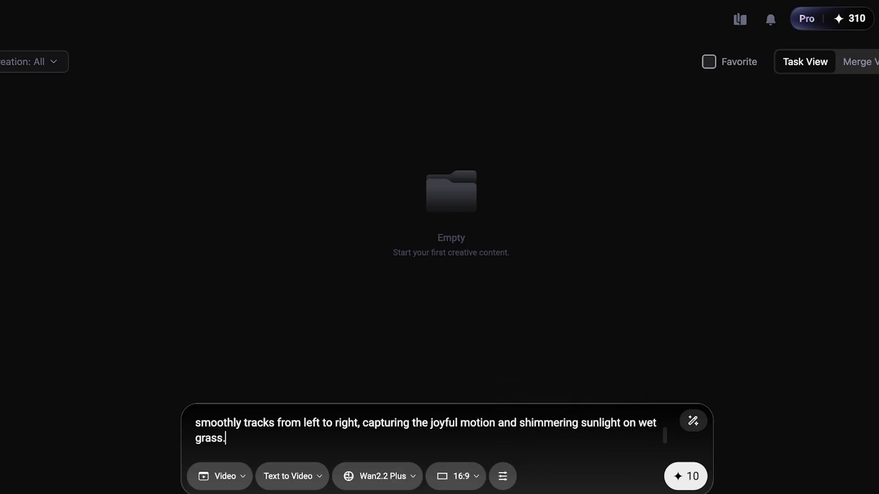
{"action": "left_click", "coordinate": [685, 476]}
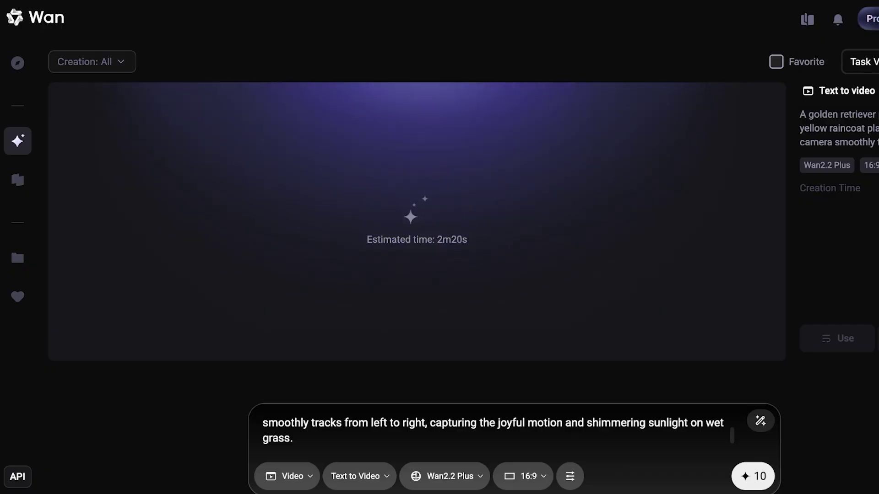
Step: Explore the Effects, First and Last Frame, and References video functions and the inputs each one takes
{"action": "left_click", "coordinate": [359, 476]}
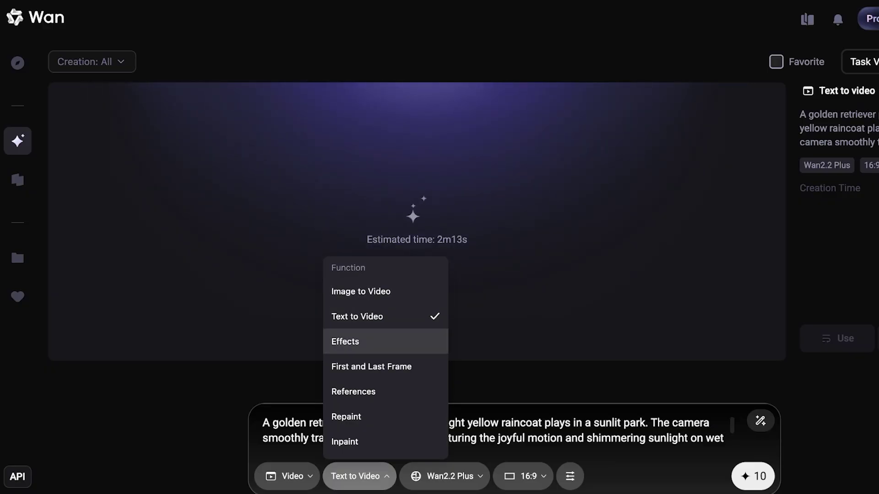
{"action": "left_click", "coordinate": [345, 341]}
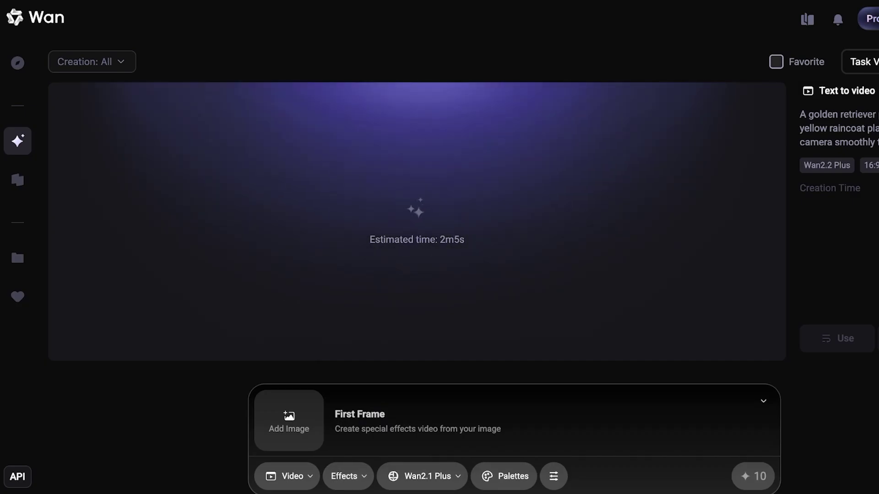
{"action": "left_click", "coordinate": [348, 476]}
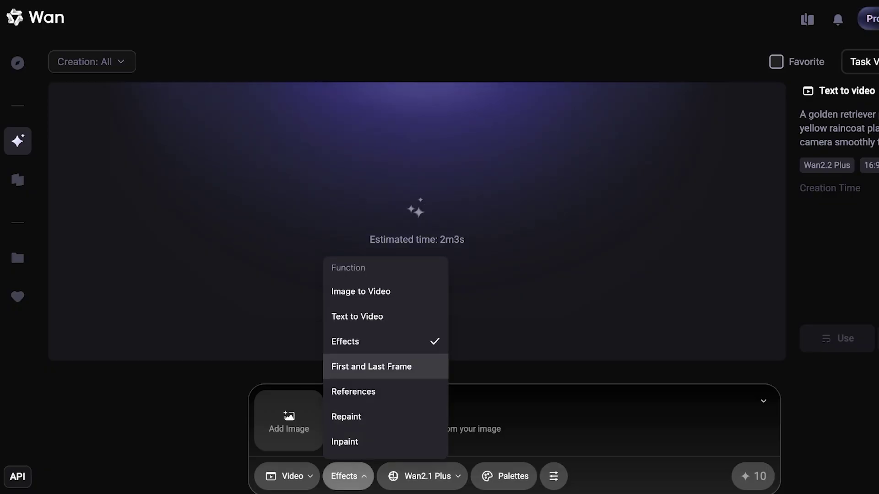
{"action": "left_click", "coordinate": [371, 367]}
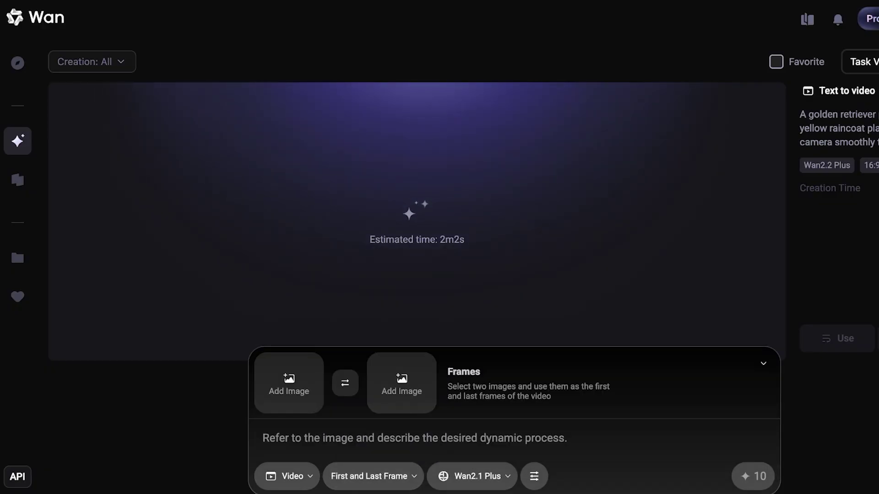
{"action": "left_click", "coordinate": [368, 476]}
{"action": "left_click", "coordinate": [361, 390]}
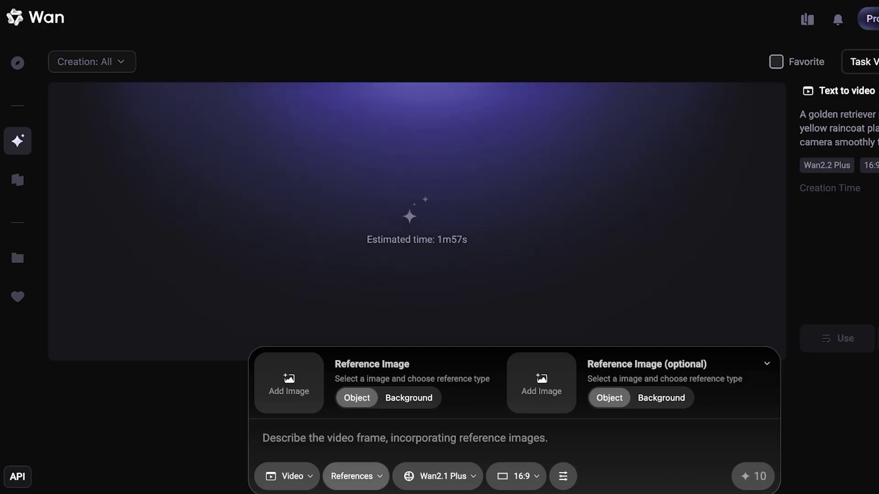
Step: Explore the inputs of the Repaint and Inpaint video functions, and set the function back to Image to Video
{"action": "left_click", "coordinate": [356, 476]}
{"action": "left_click", "coordinate": [346, 417]}
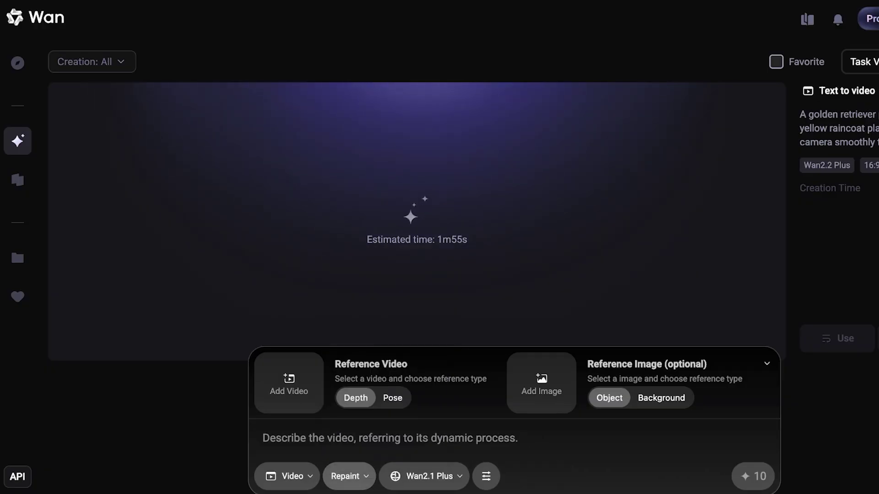
{"action": "left_click", "coordinate": [352, 476]}
{"action": "left_click", "coordinate": [345, 442]}
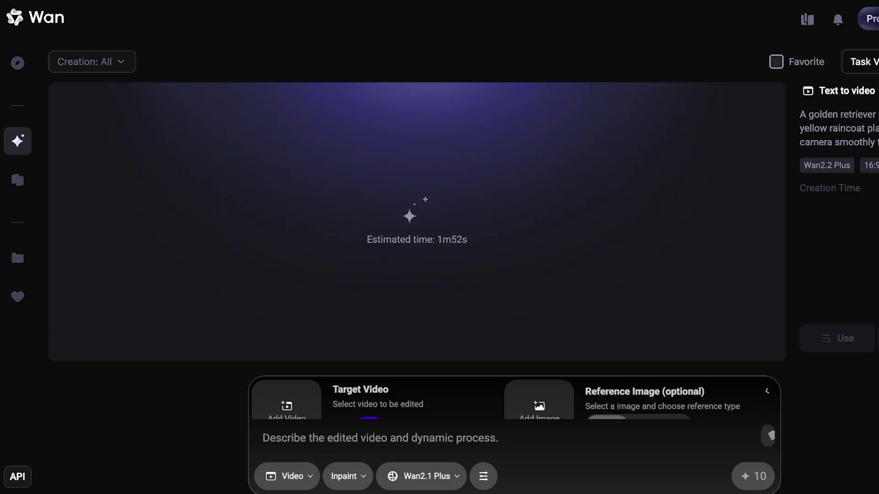
{"action": "left_click", "coordinate": [348, 476]}
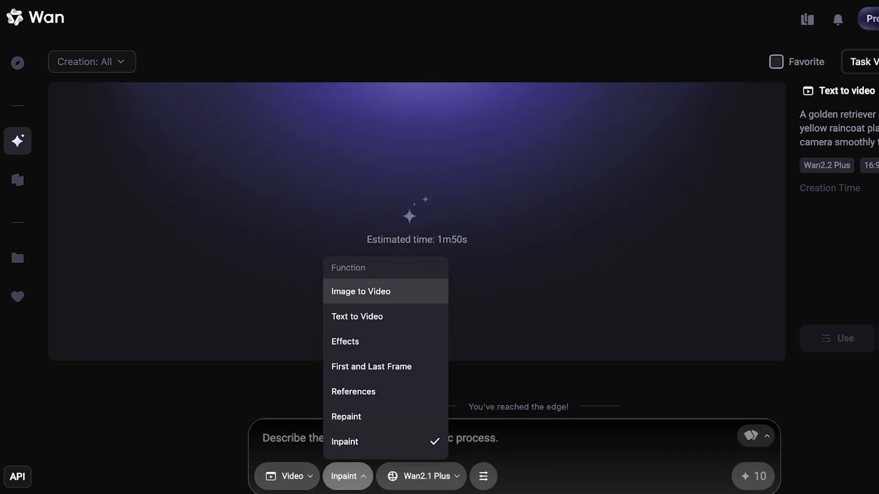
{"action": "left_click", "coordinate": [361, 291]}
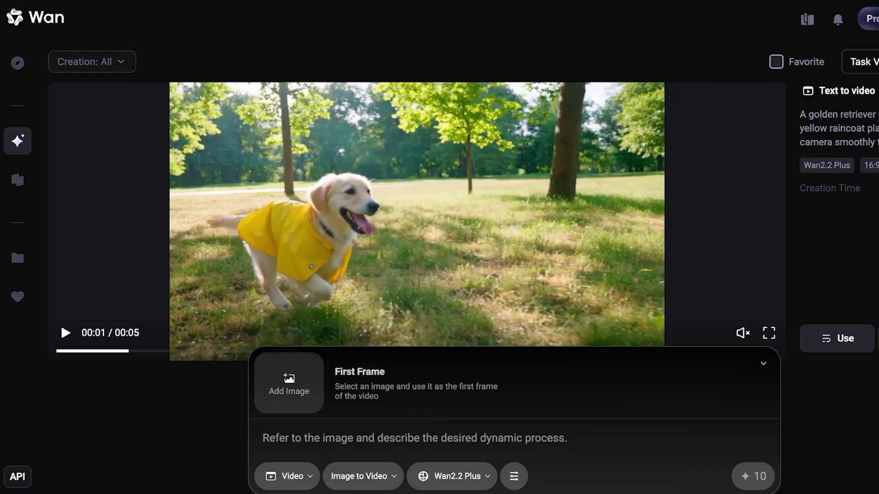
Step: Play the generated golden retriever puppy video and open it in the detail view
{"action": "key", "text": "space"}
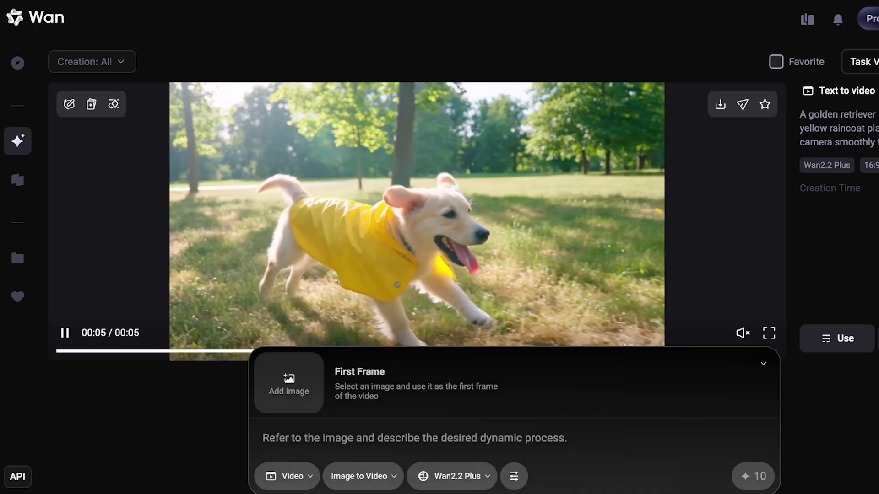
{"action": "scroll", "coordinate": [416, 206], "scroll_direction": "down", "scroll_amount": 1}
{"action": "scroll", "coordinate": [416, 205], "scroll_direction": "down", "scroll_amount": 1}
{"action": "scroll", "coordinate": [417, 206], "scroll_direction": "up", "scroll_amount": 2}
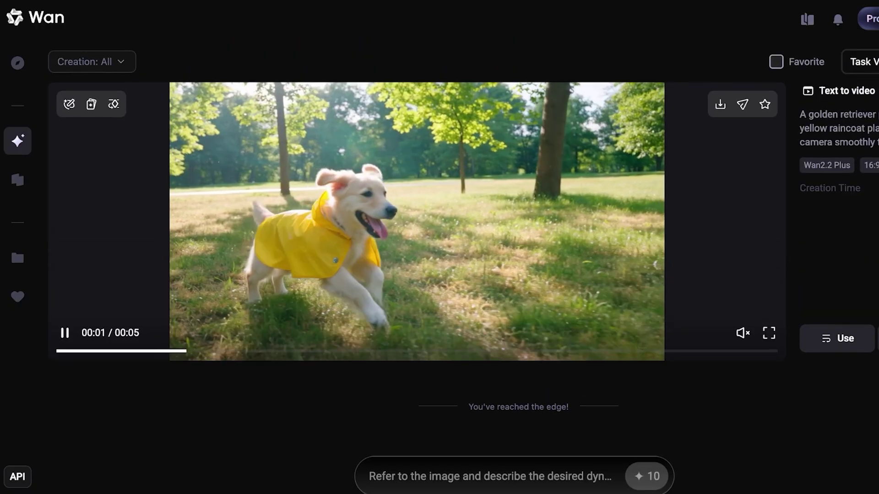
{"action": "left_click", "coordinate": [252, 302]}
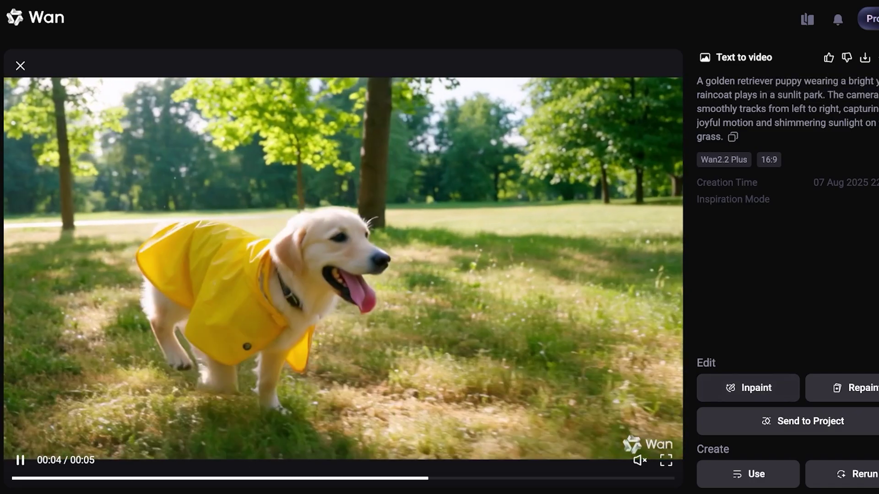
Step: Look at the Inpaint trim options for the puppy video, dismiss them, and check the video's other actions
{"action": "left_click", "coordinate": [748, 388]}
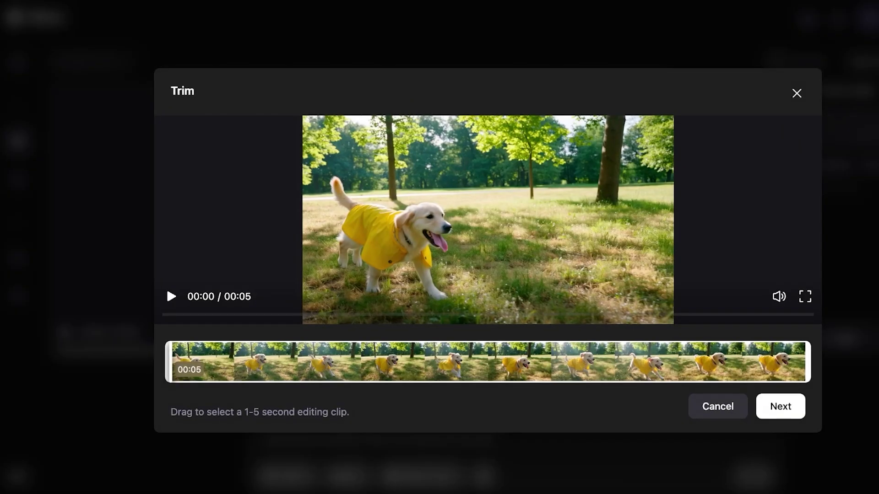
{"action": "key", "text": "Escape"}
{"action": "key", "text": "Escape"}
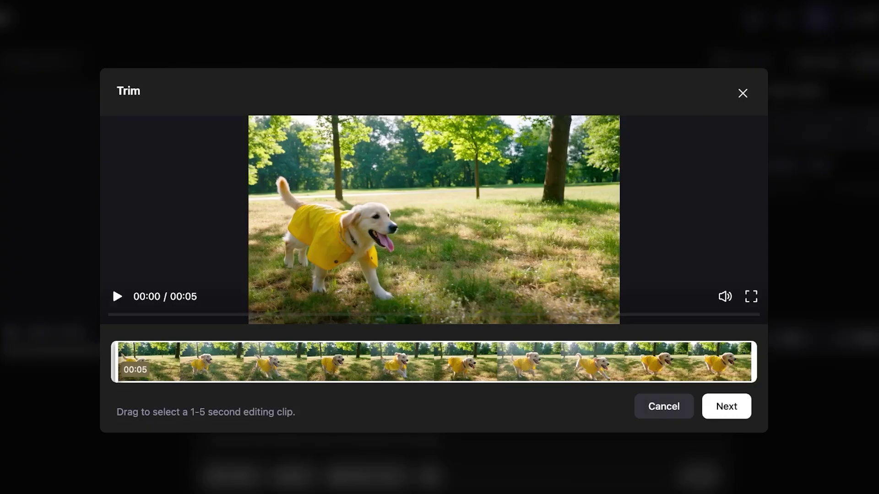
{"action": "key", "text": "Escape"}
{"action": "key", "text": "Return"}
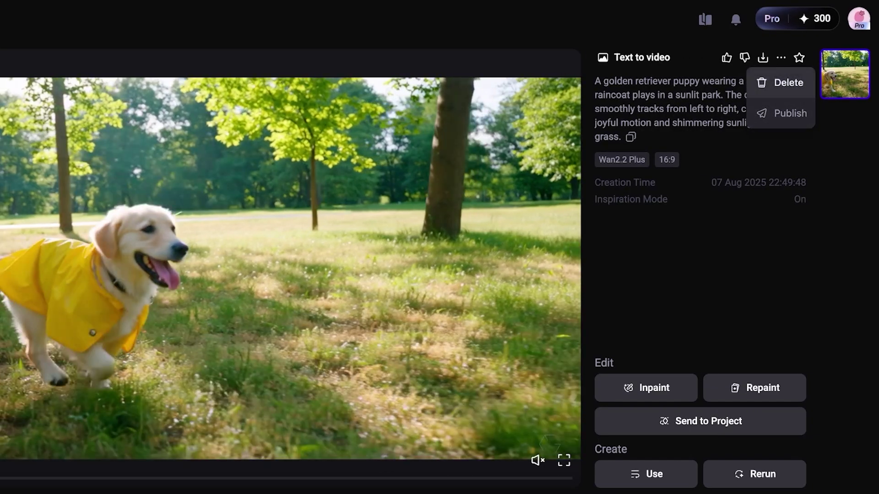
{"action": "mouse_move", "coordinate": [763, 58]}
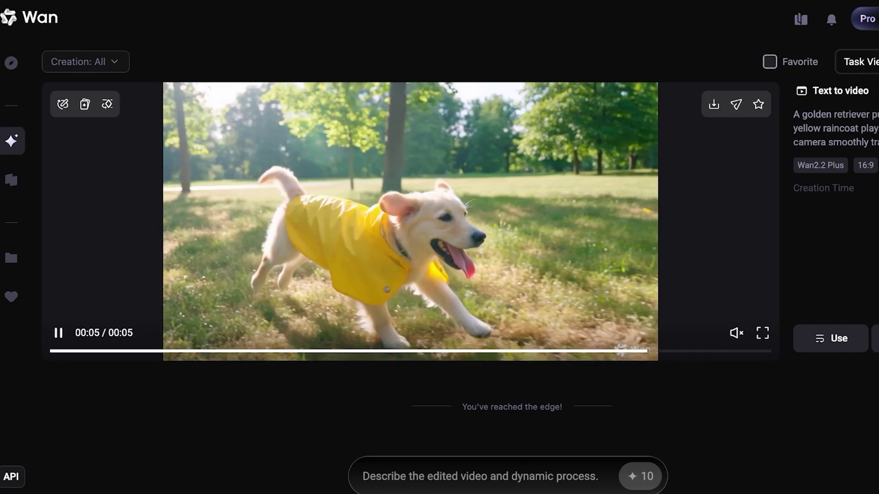
Step: Pause the puppy video in the creation list and look over its entry
{"action": "key", "text": "space"}
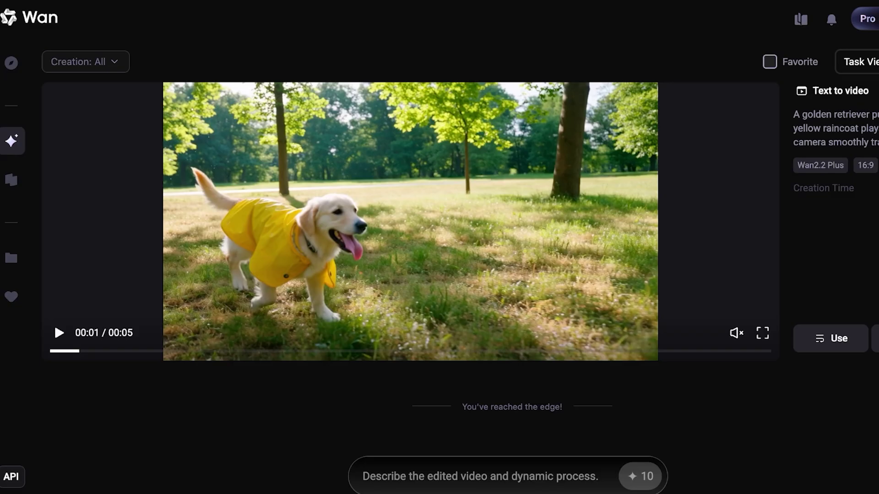
{"action": "scroll", "coordinate": [410, 219], "scroll_direction": "down", "scroll_amount": 2}
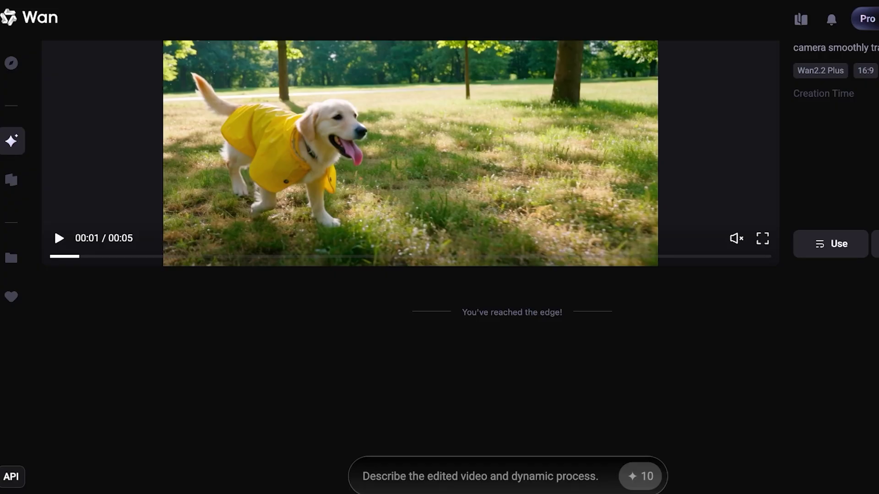
{"action": "scroll", "coordinate": [410, 201], "scroll_direction": "up", "scroll_amount": 2}
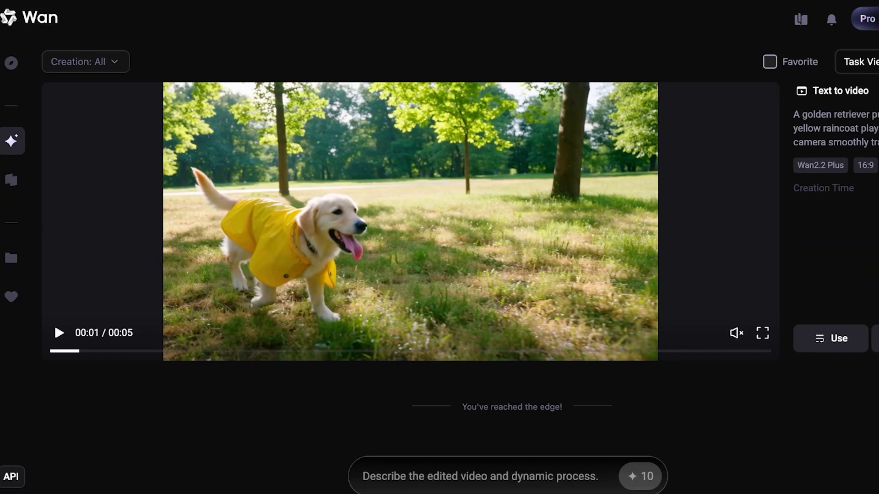